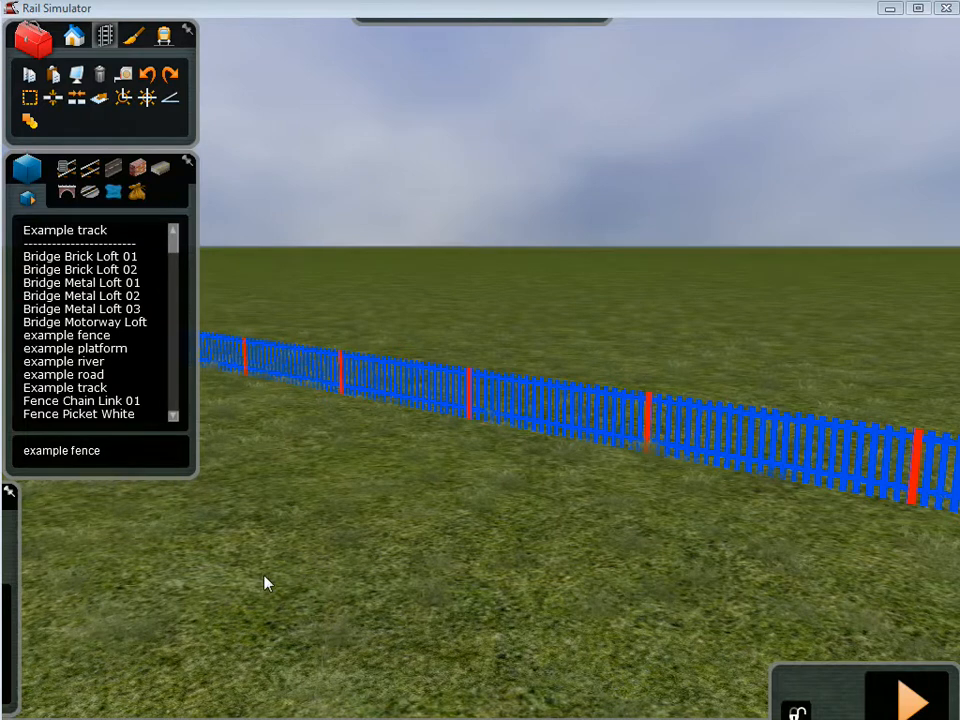
Step: Choose the example fence loft and start laying a stretch on the grass in front of the existing fence
left_click(74, 340)
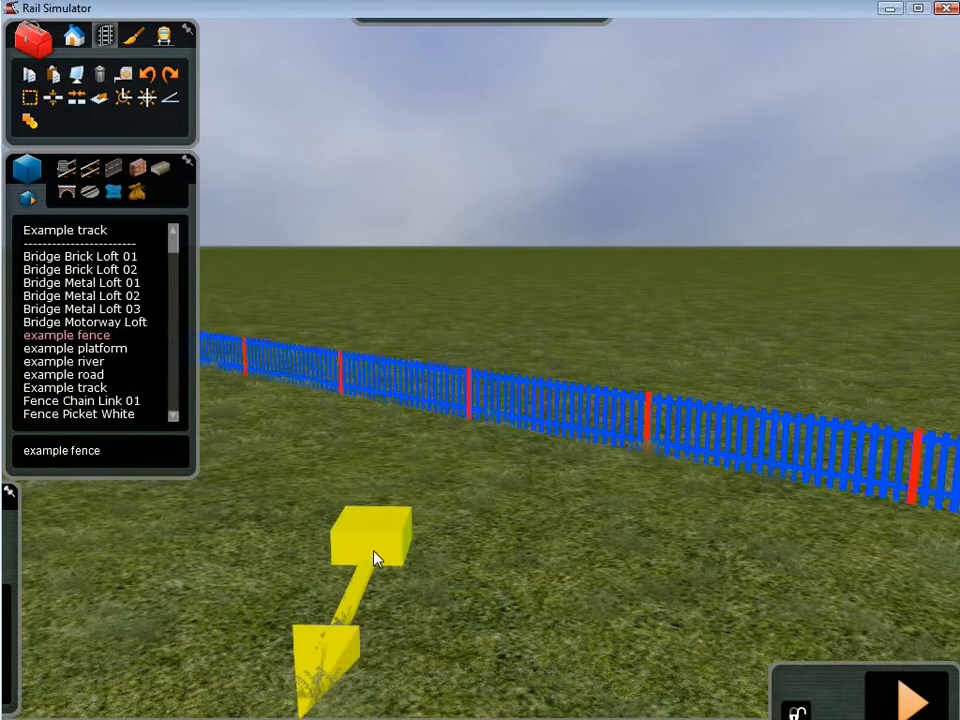
left_click_drag(421, 548, 454, 546)
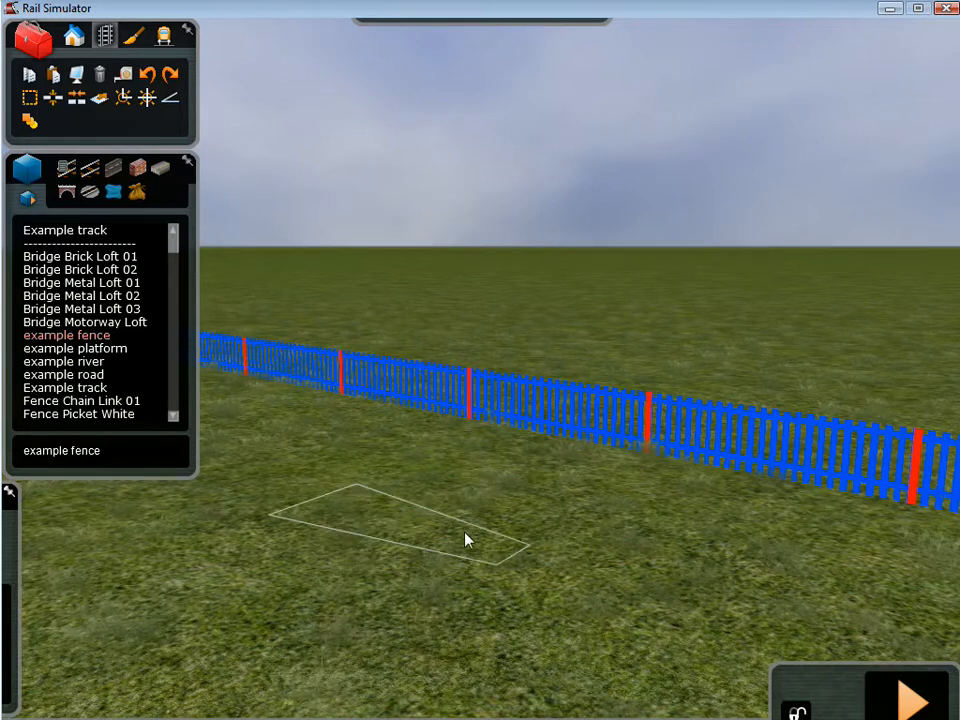
left_click(803, 283)
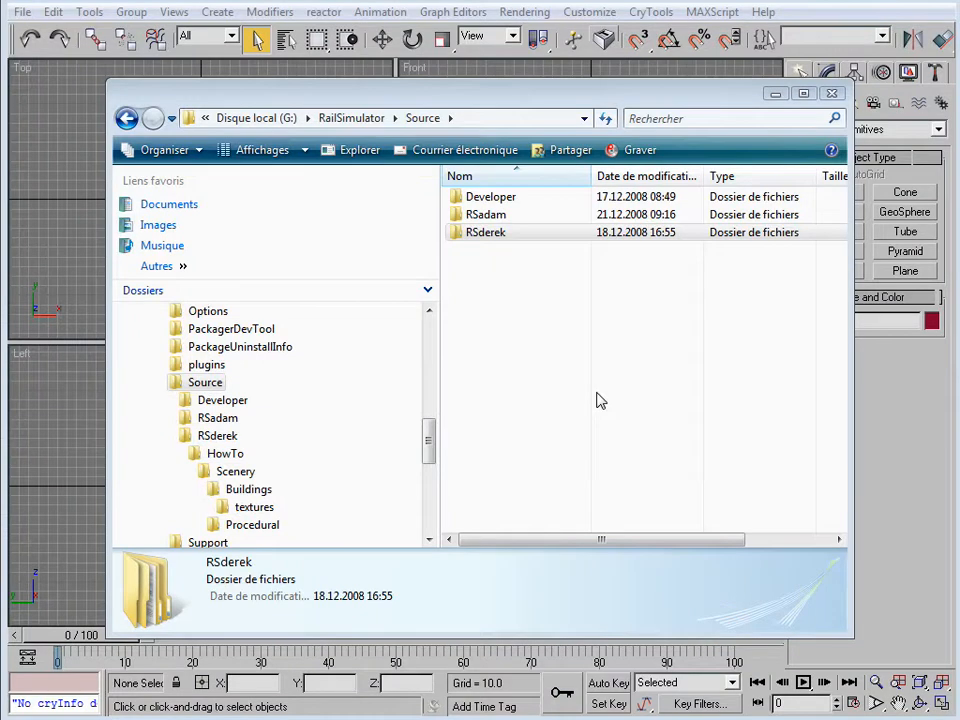
Step: Switch to the file explorer and open the Procedural folder under Source, RSderek, HowTo, Scenery
double_click(458, 236)
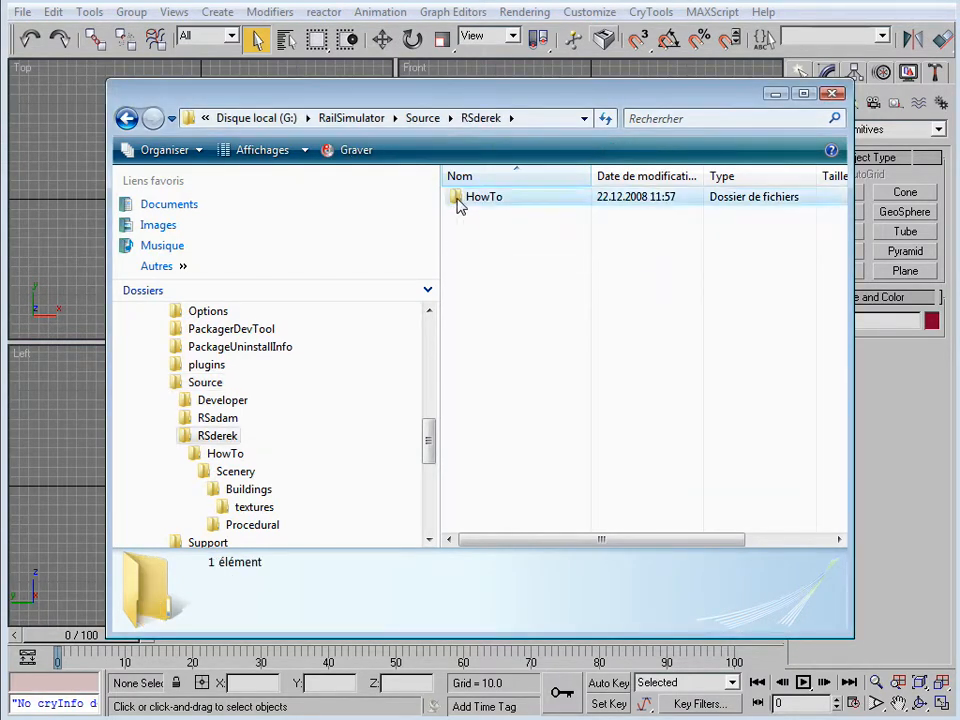
double_click(458, 202)
double_click(459, 202)
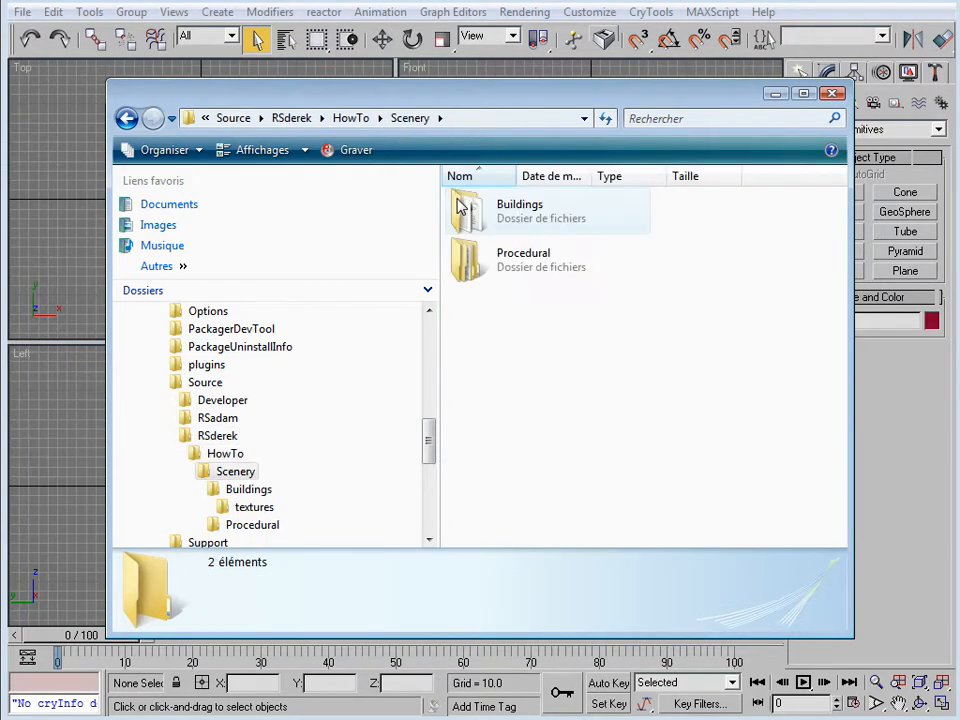
left_click(474, 262)
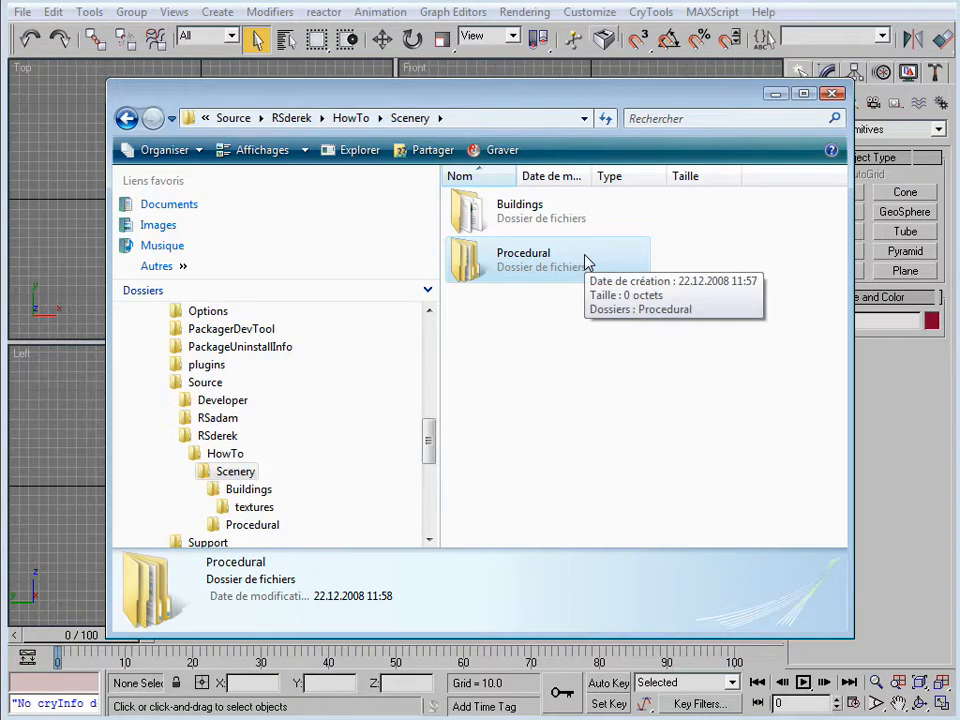
double_click(465, 262)
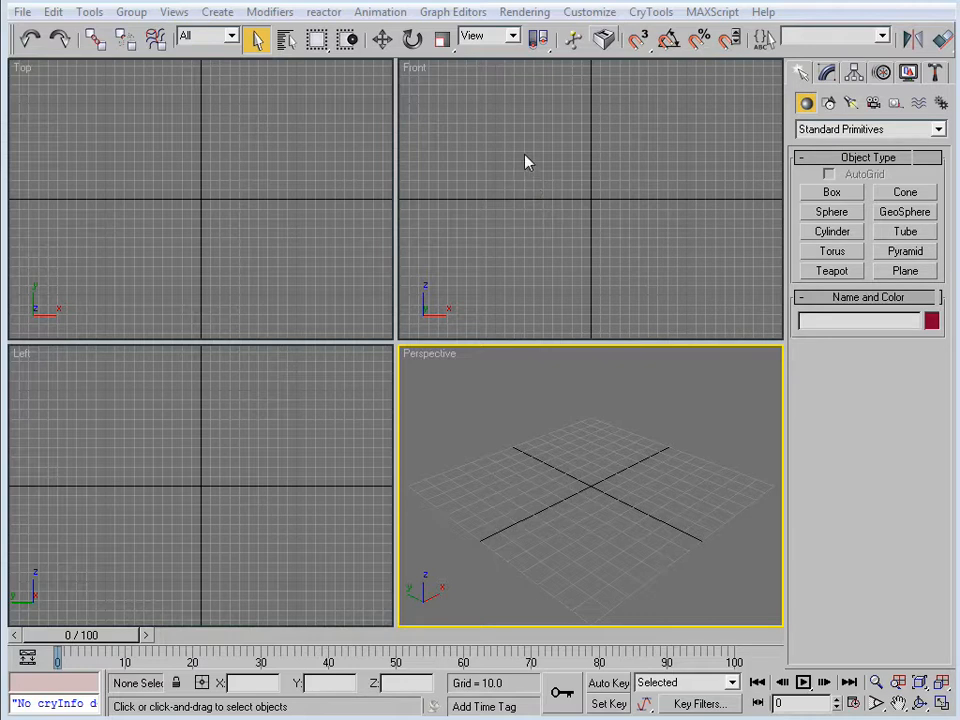
Step: Switch to 3ds Max and set the display unit scale to metric, in meters
left_click(599, 16)
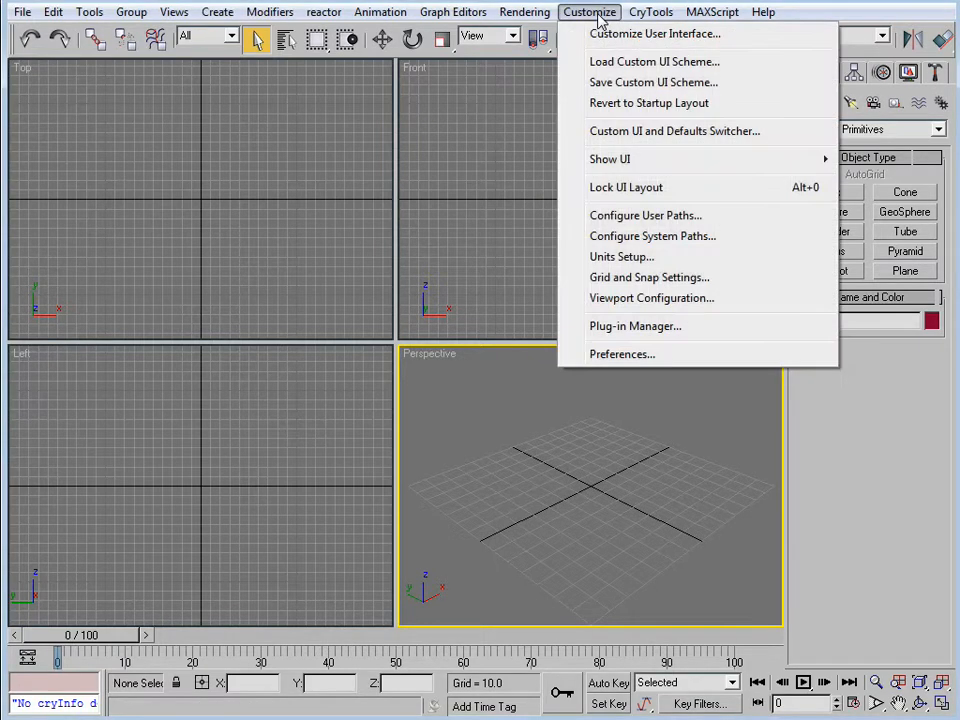
left_click(605, 257)
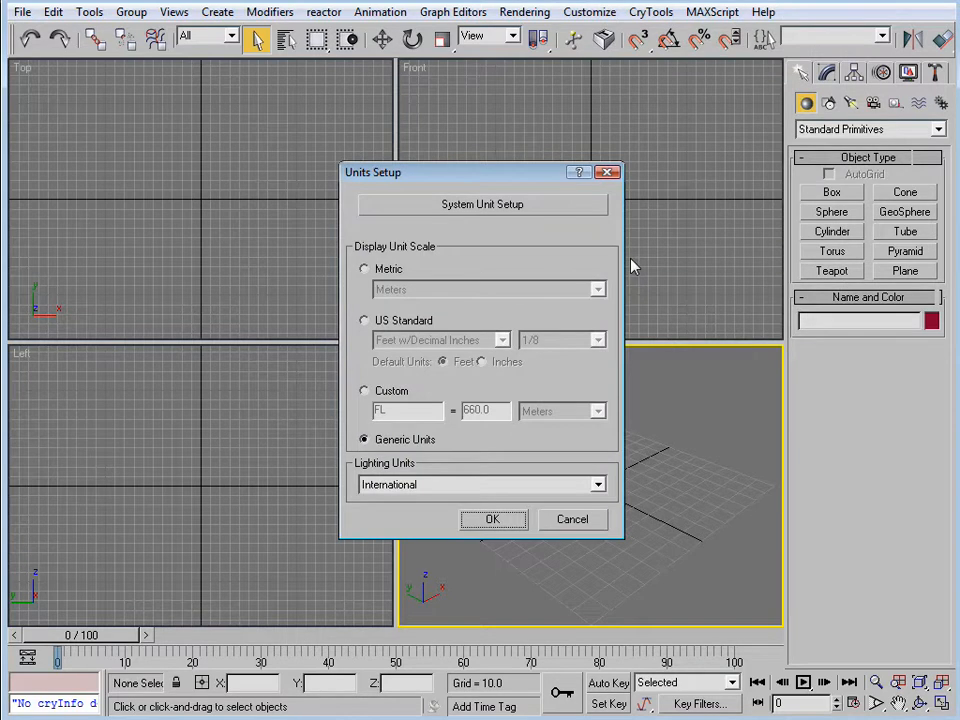
left_click(366, 272)
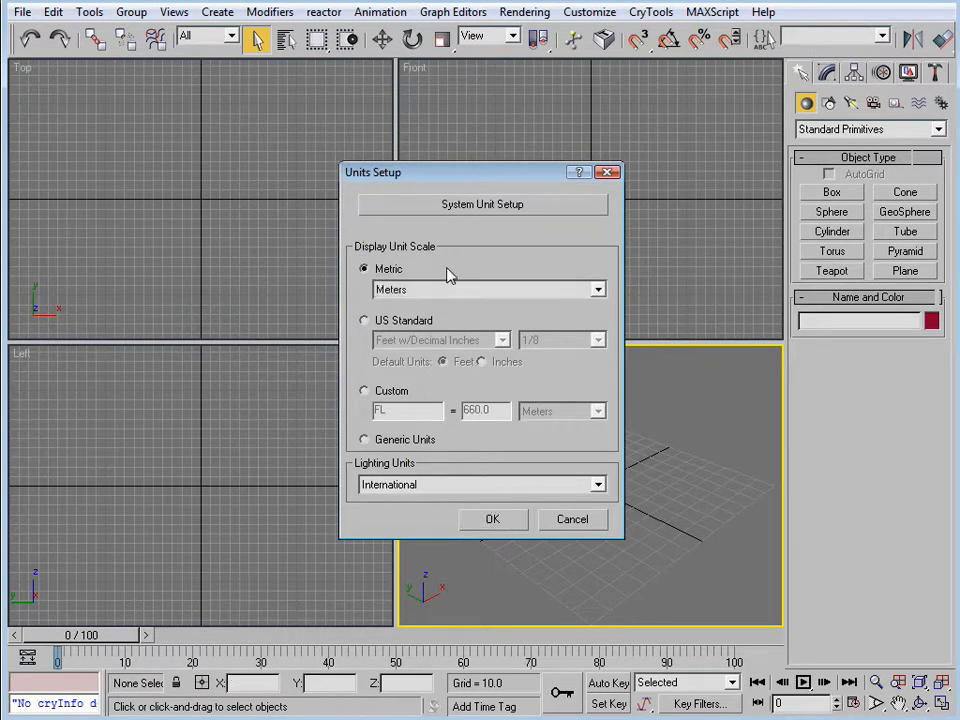
left_click(509, 521)
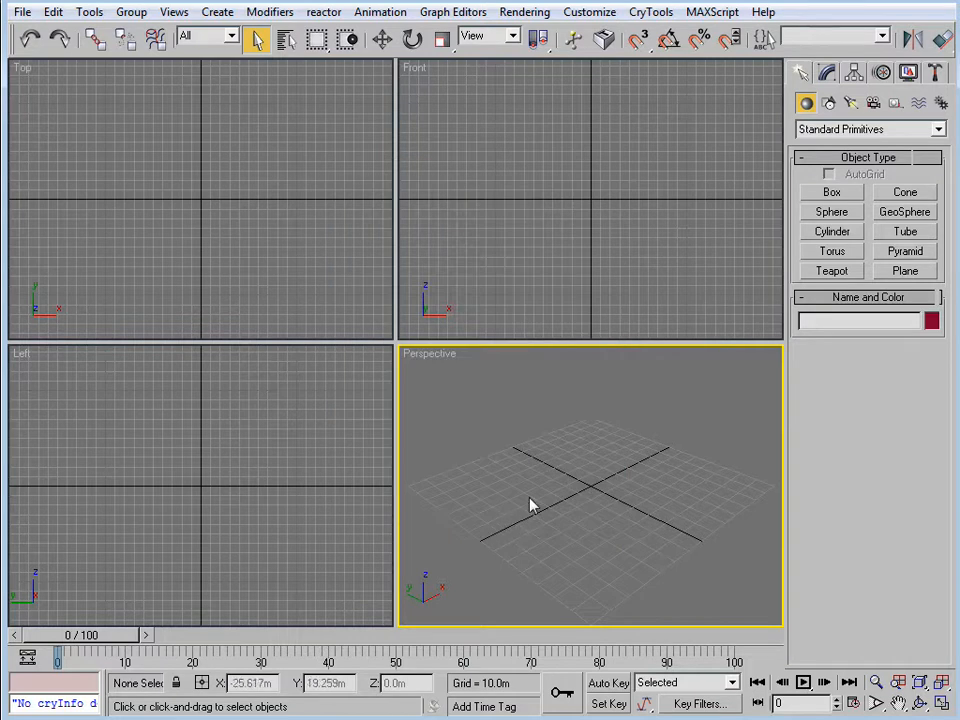
Step: Set the home grid spacing to 1 m
left_click(604, 13)
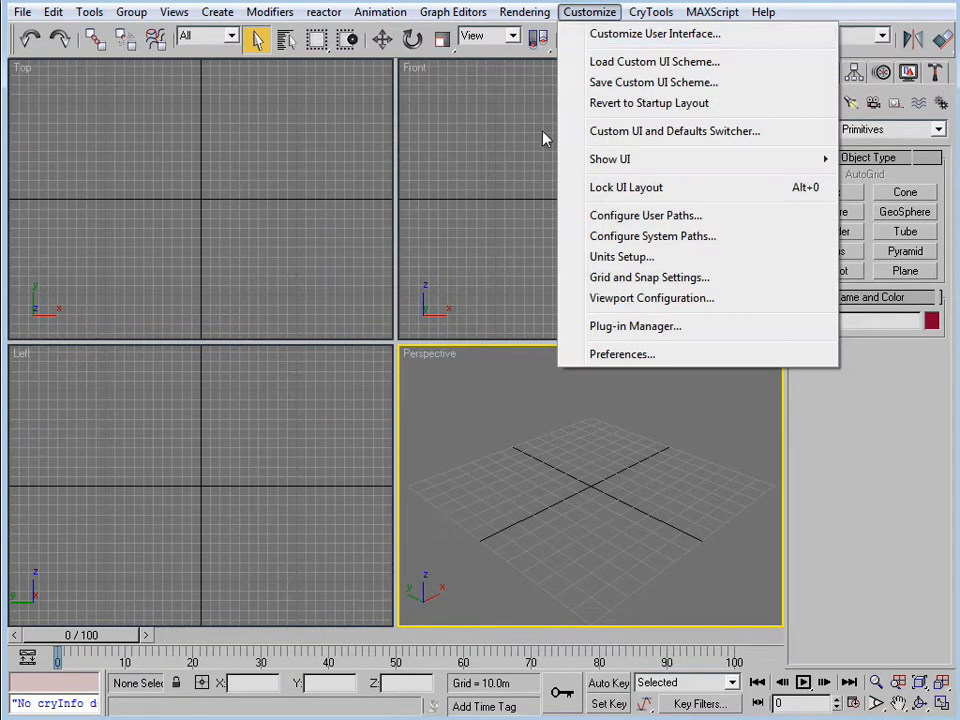
left_click(640, 278)
left_click(508, 258)
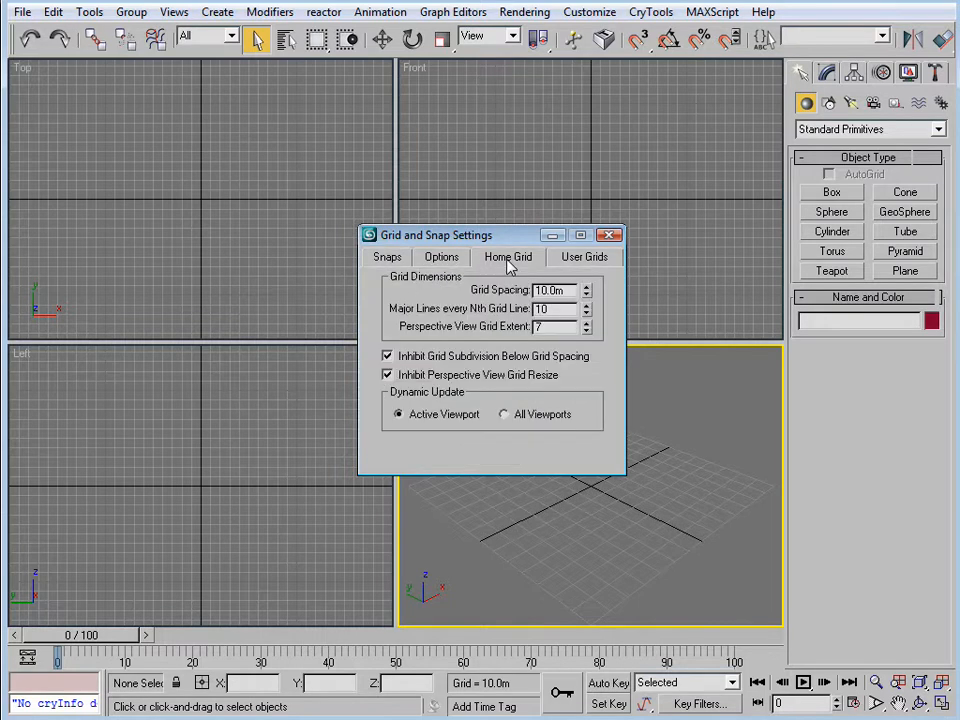
double_click(566, 290)
type("1")
key("Return")
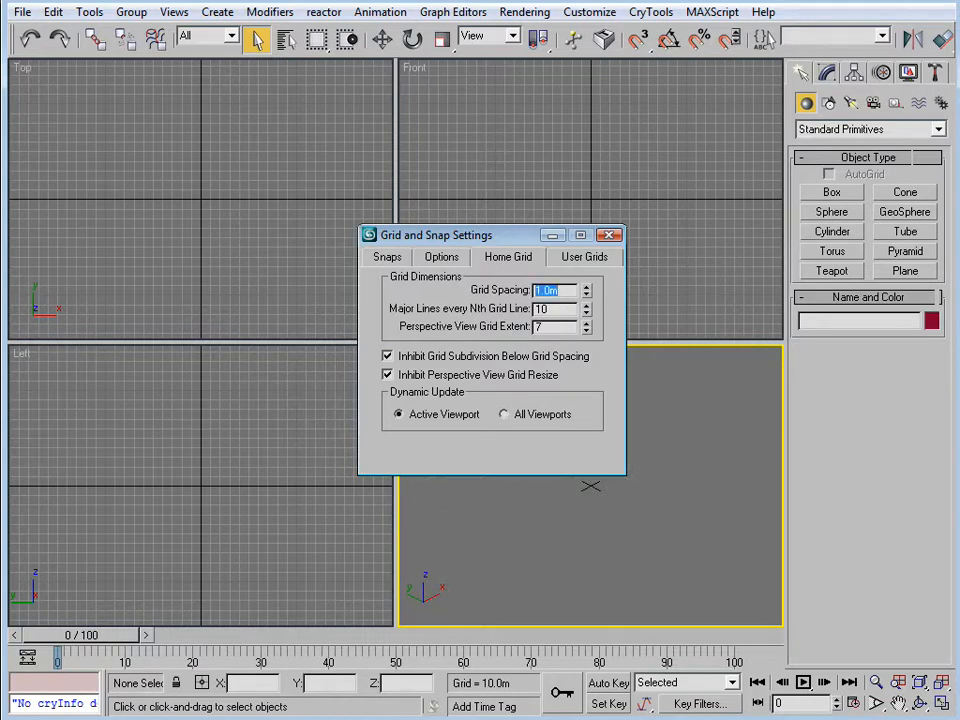
left_click(609, 235)
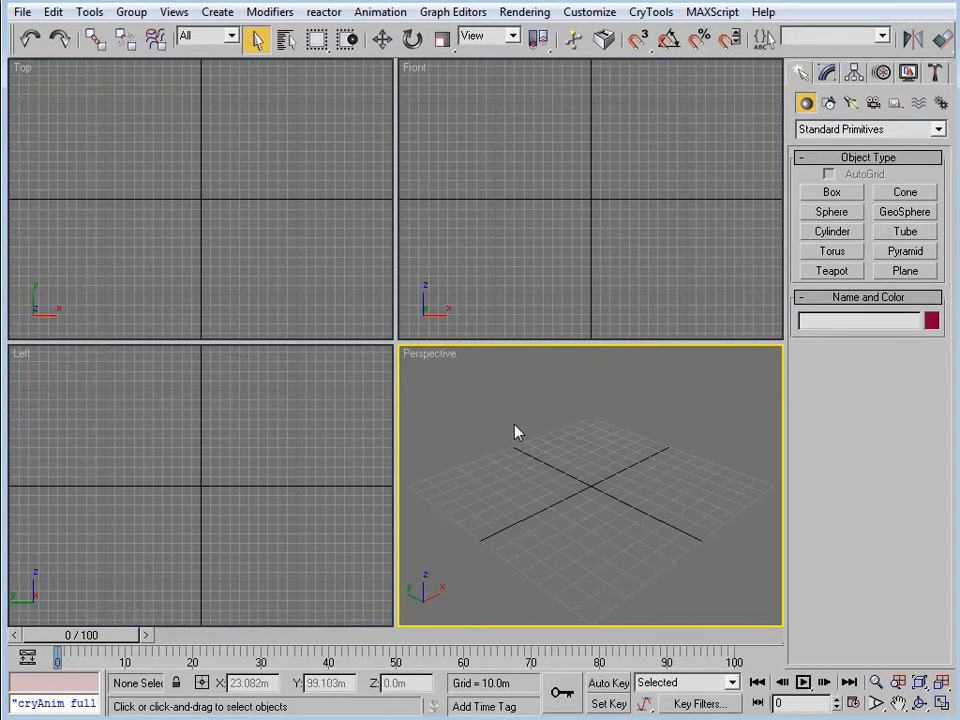
Step: Create a box 8 m long, 4 m wide and 1 m high, named 1_1000_simpleloft
left_click(834, 194)
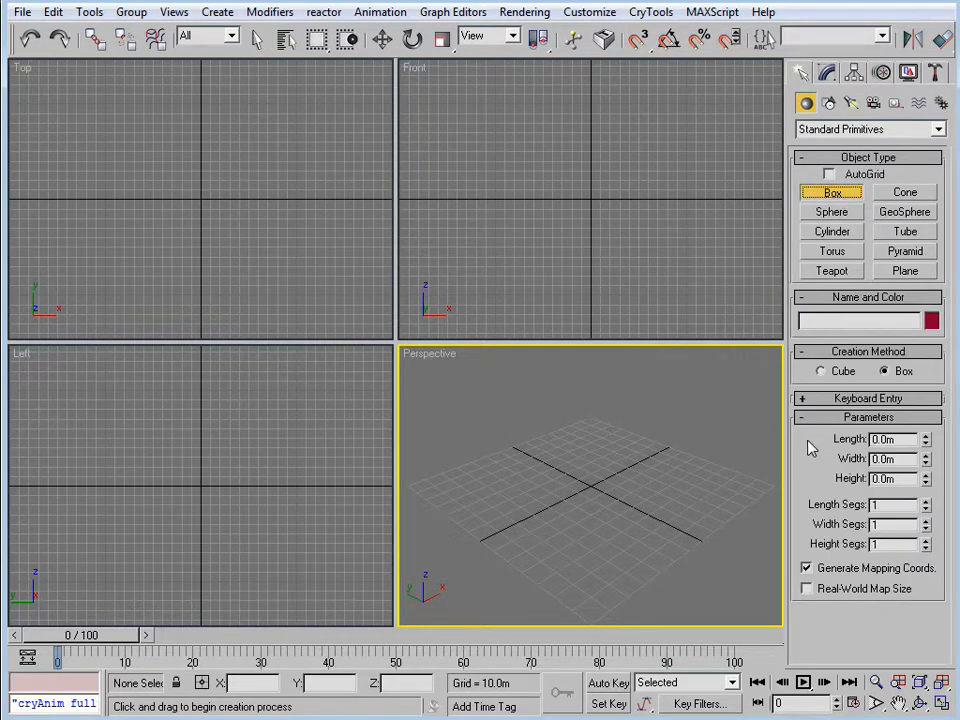
left_click_drag(544, 482, 671, 480)
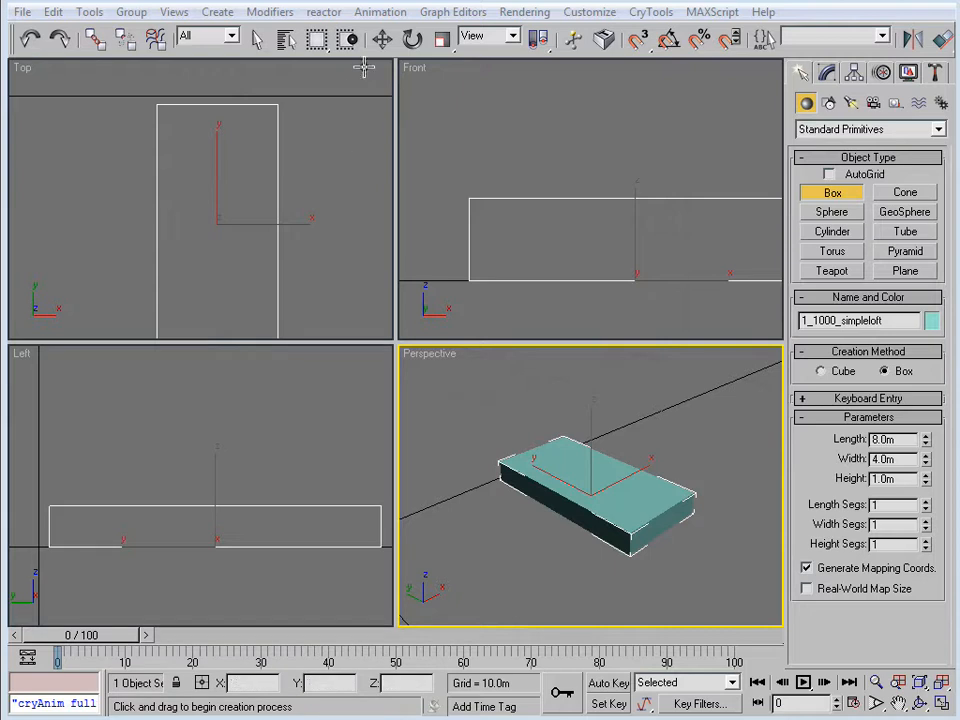
Step: Move the box to the world origin with absolute X, Y and Z at 0, and fit it in all viewports
left_click(383, 38)
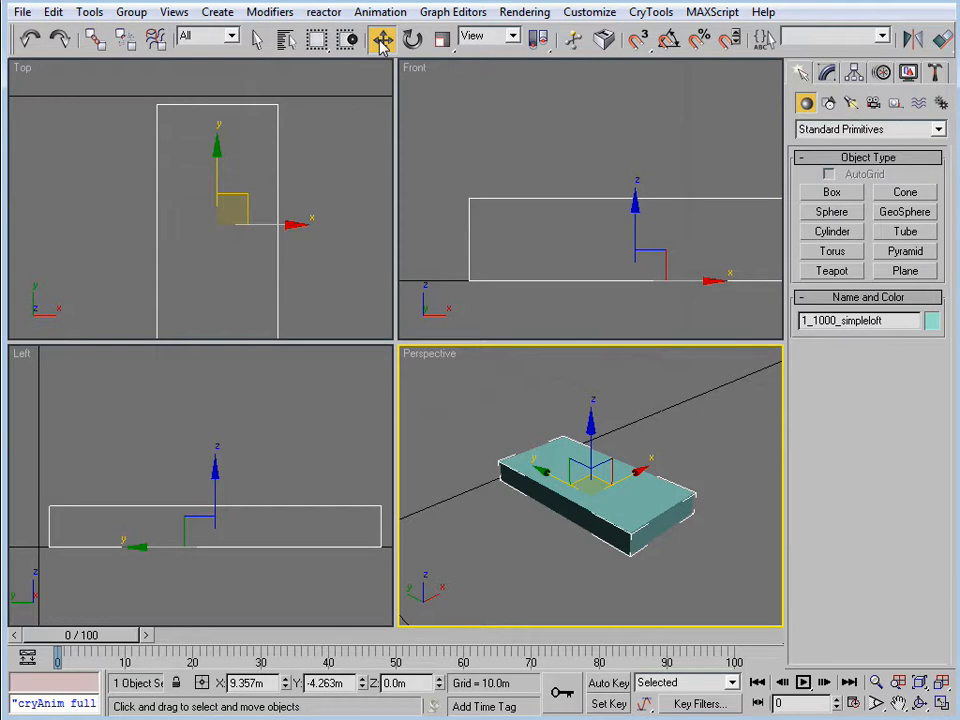
right_click(381, 44)
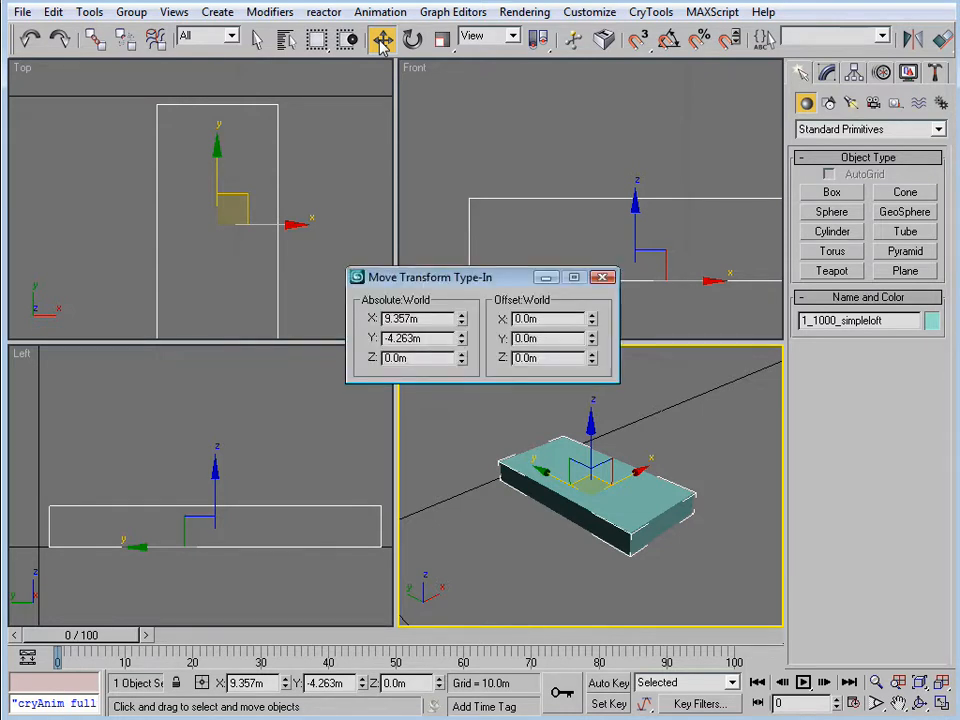
double_click(435, 318)
type("0")
key("Tab")
type("0")
key("Tab")
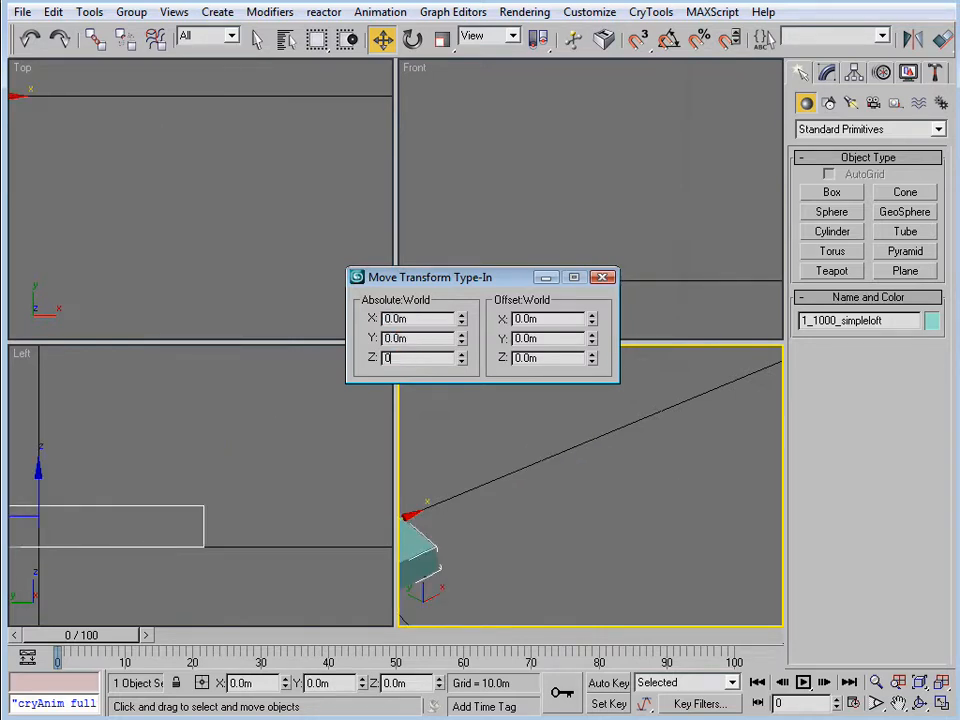
key("ctrl+shift+z")
left_click(603, 277)
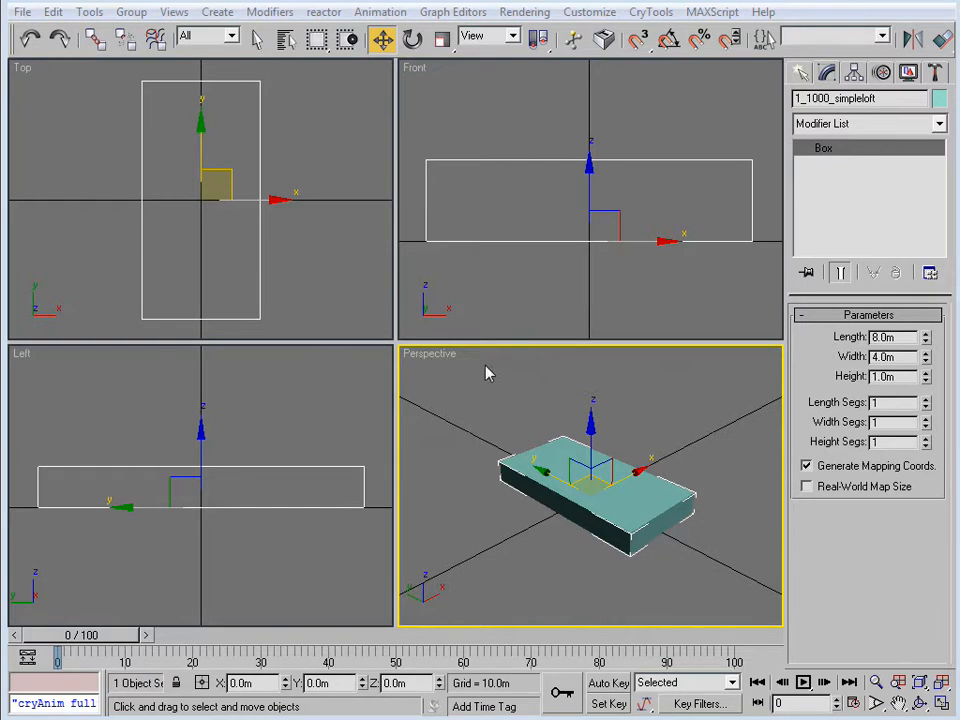
Step: Convert the box to an Editable Poly and enter vertex sub-object editing
right_click(811, 173)
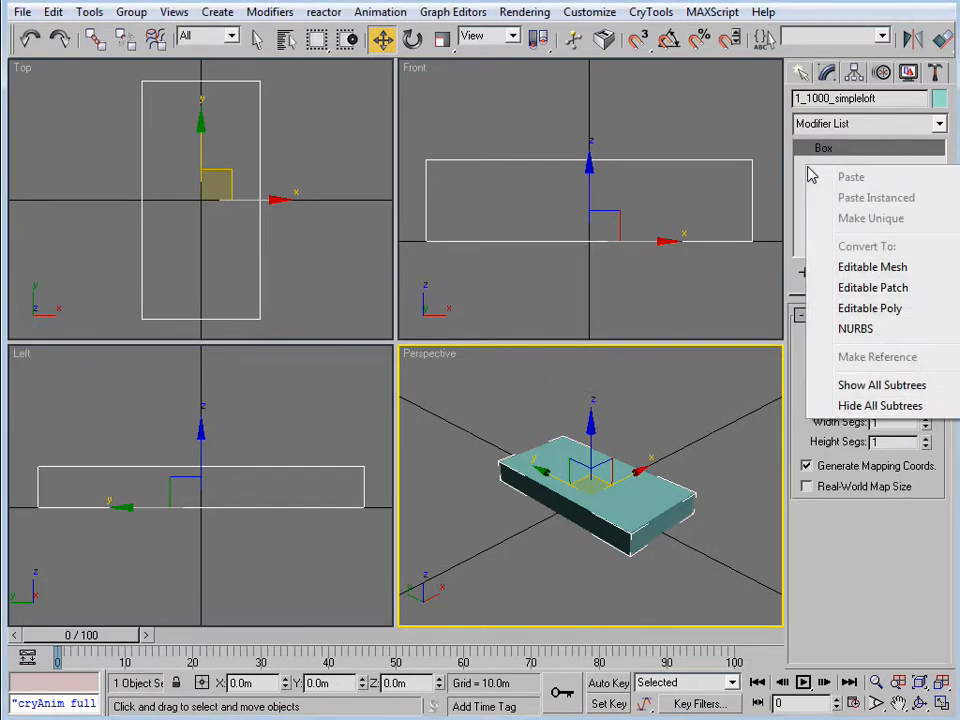
left_click(847, 312)
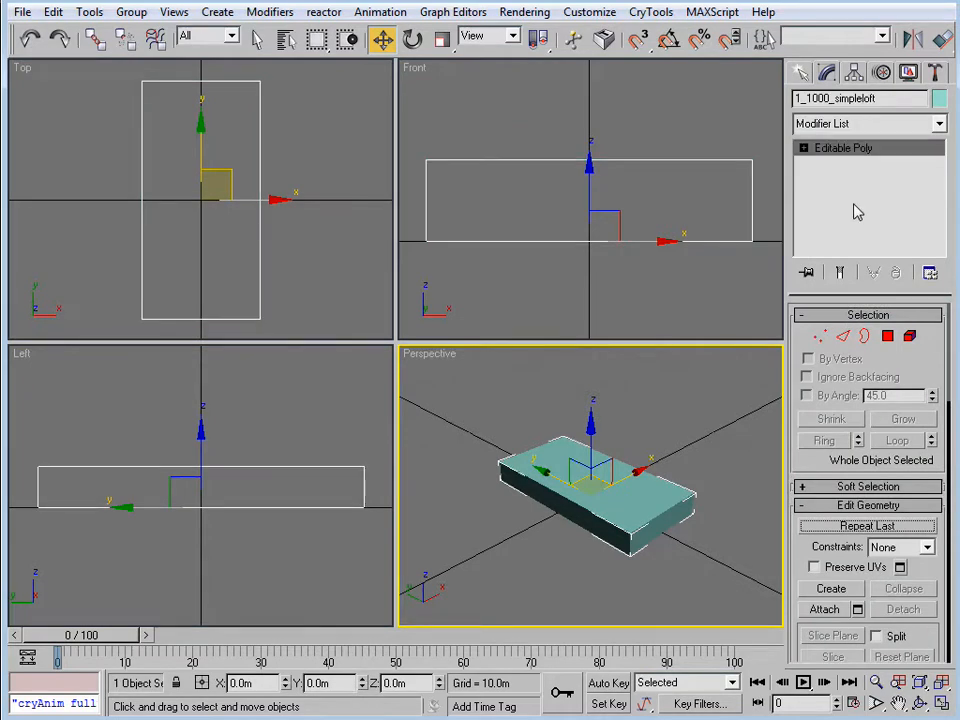
key("1")
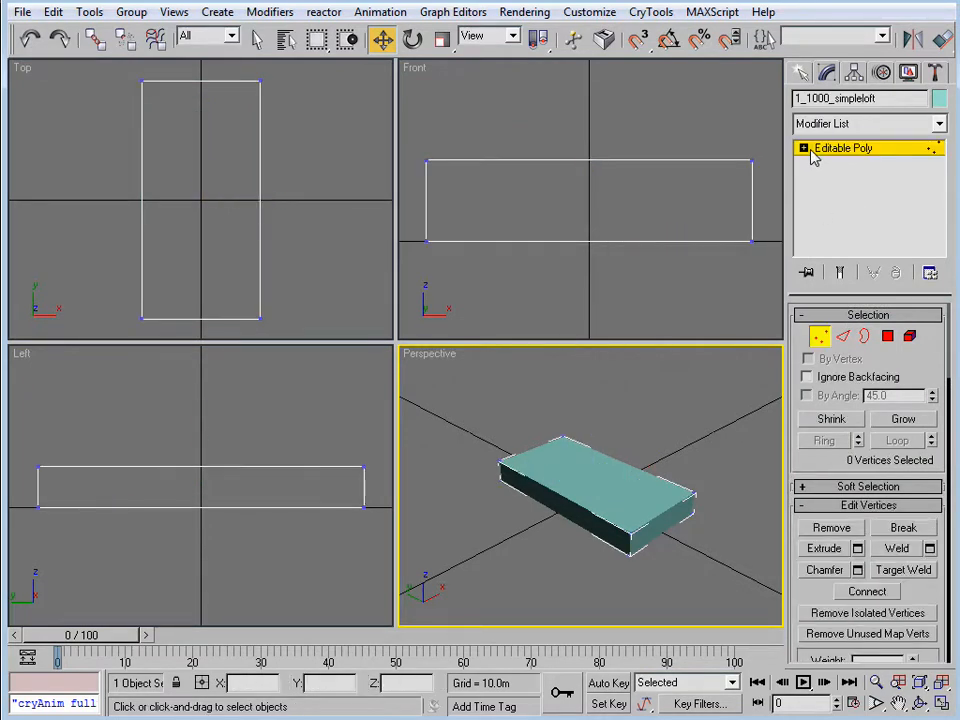
left_click(805, 149)
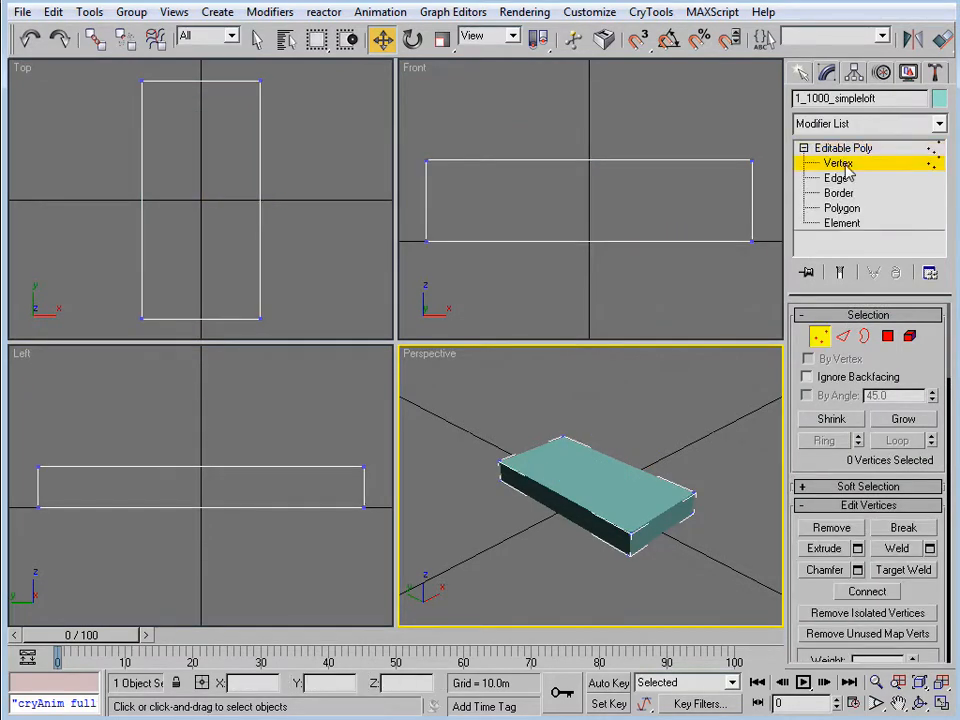
left_click(840, 164)
left_click(838, 163)
Step: Delete the box's four bottom vertices, selecting them together in the Front view
left_click(489, 113)
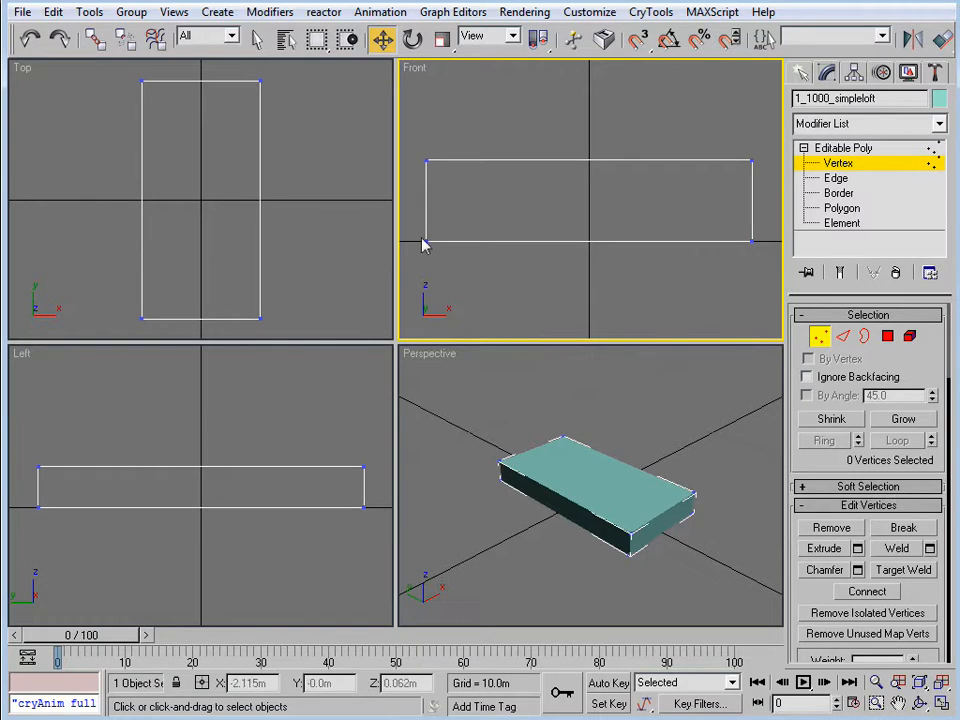
left_click_drag(412, 225, 771, 268)
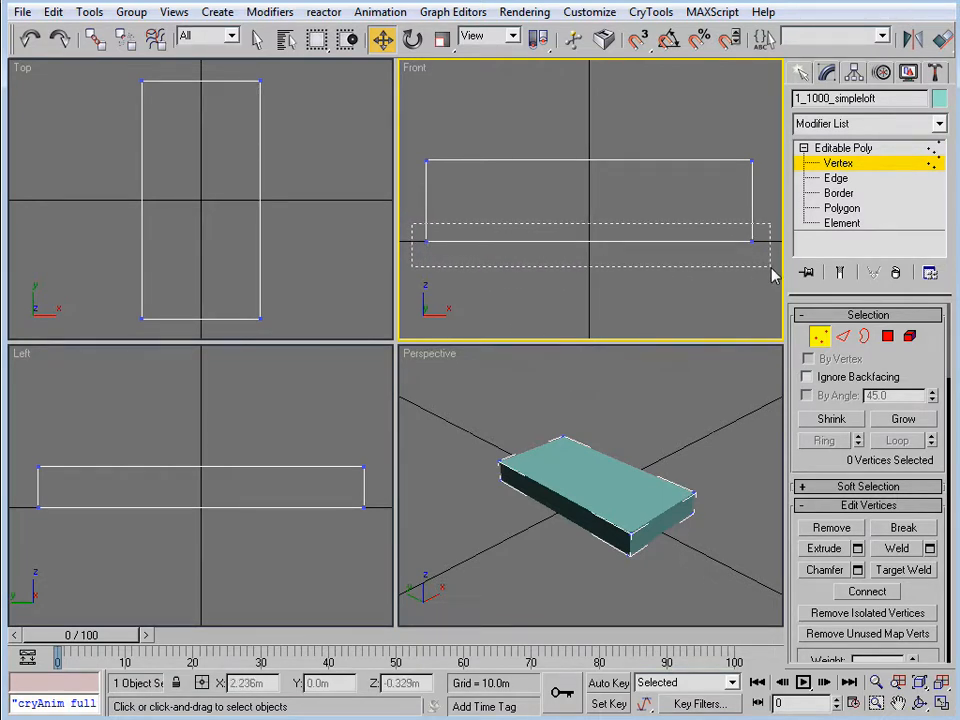
left_click_drag(771, 276, 776, 274)
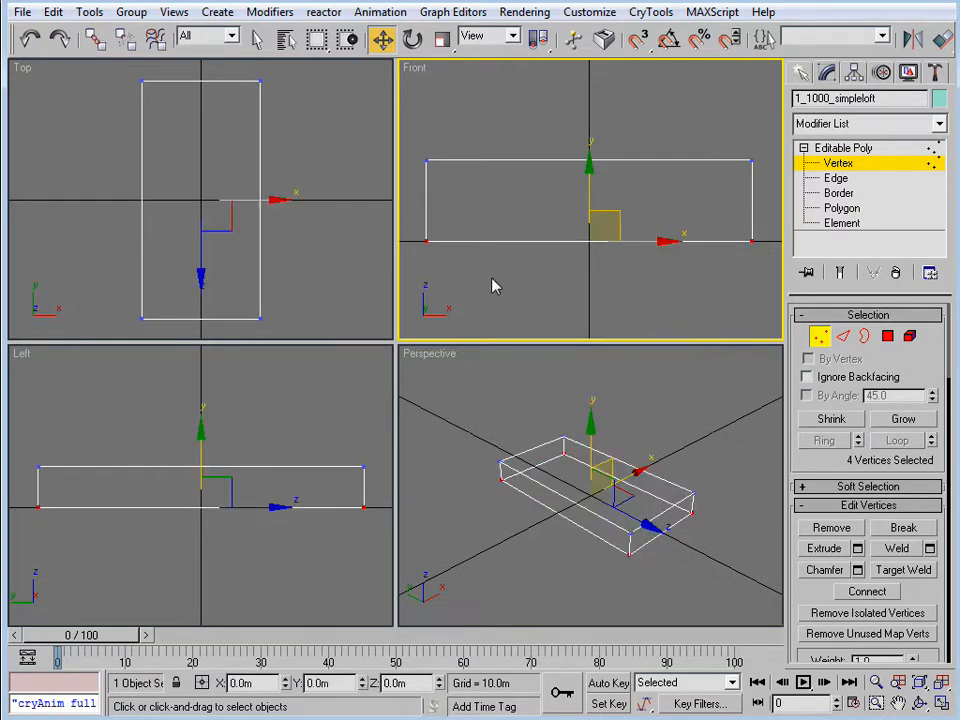
key("Delete")
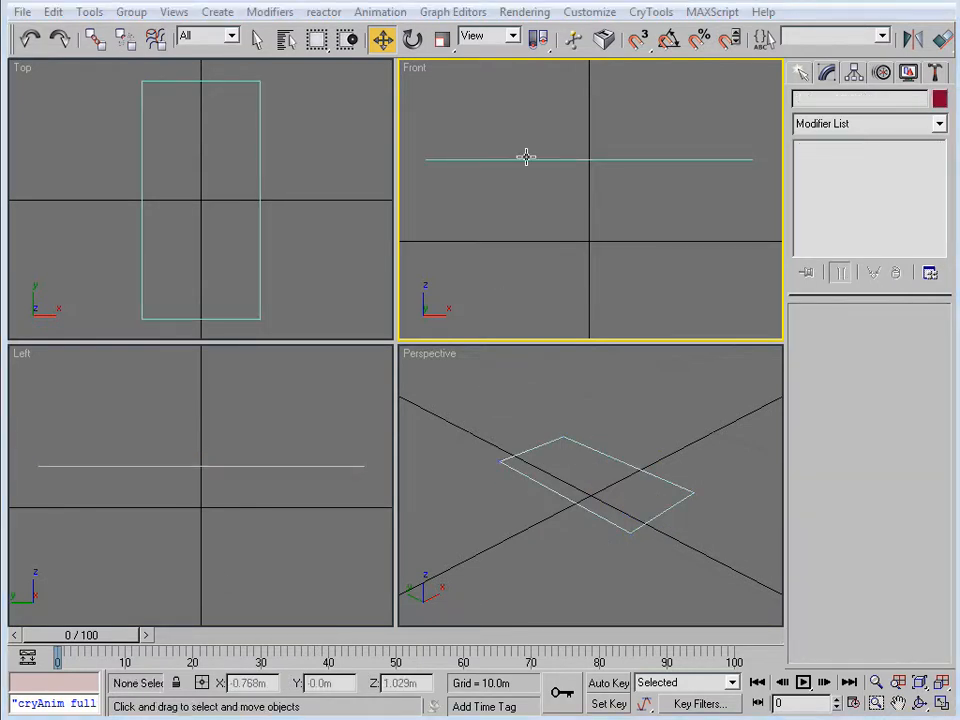
Step: Select the remaining flat top face object and center its pivot to the object
left_click(531, 160)
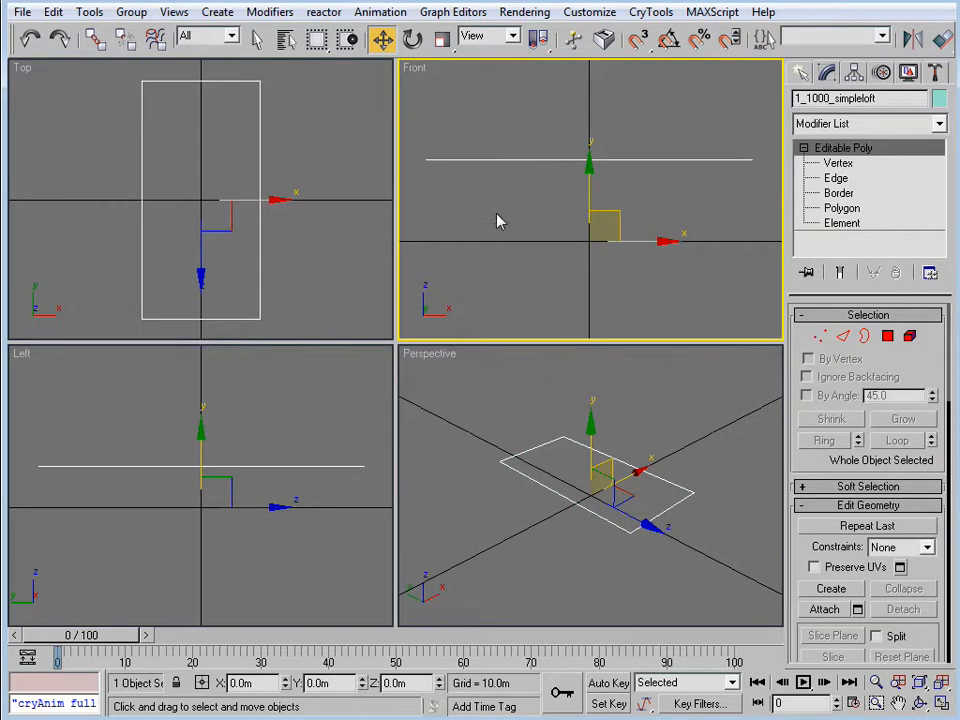
left_click(854, 73)
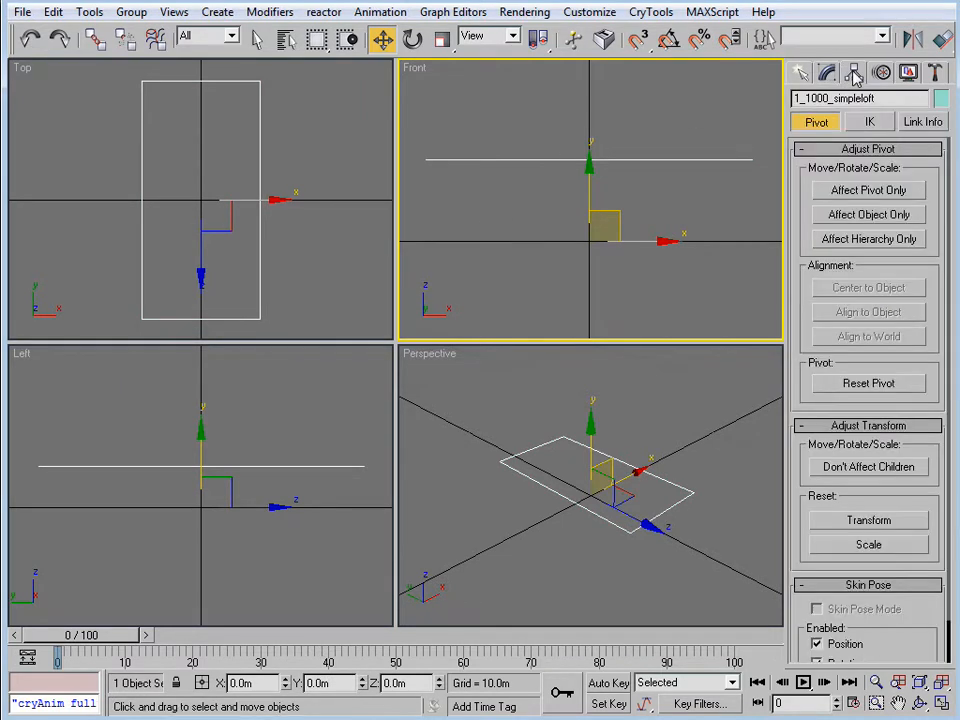
left_click(880, 193)
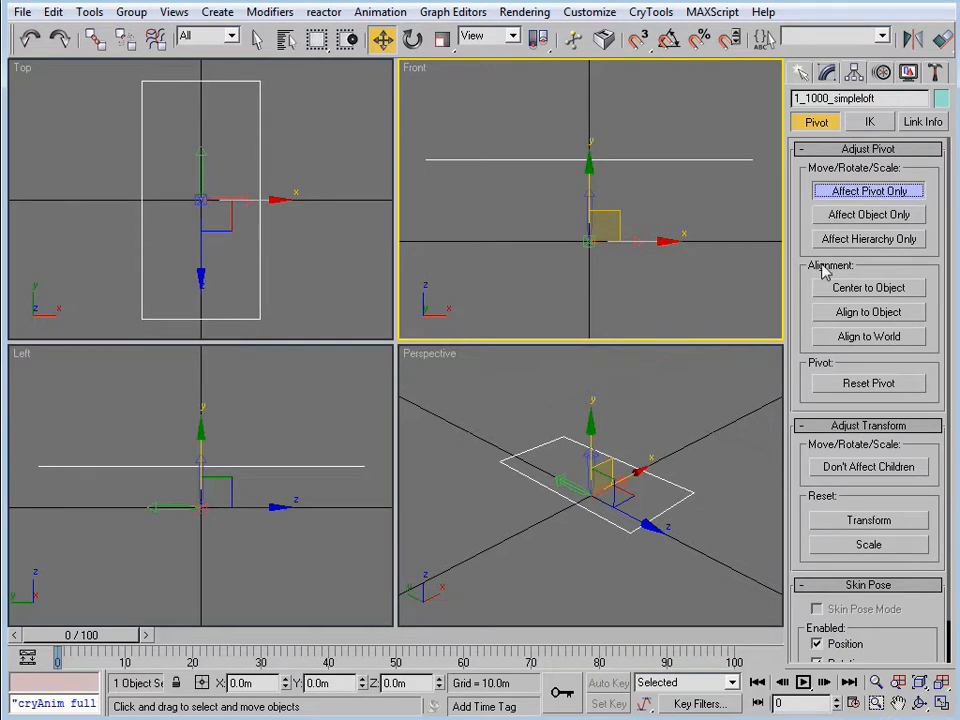
left_click(870, 289)
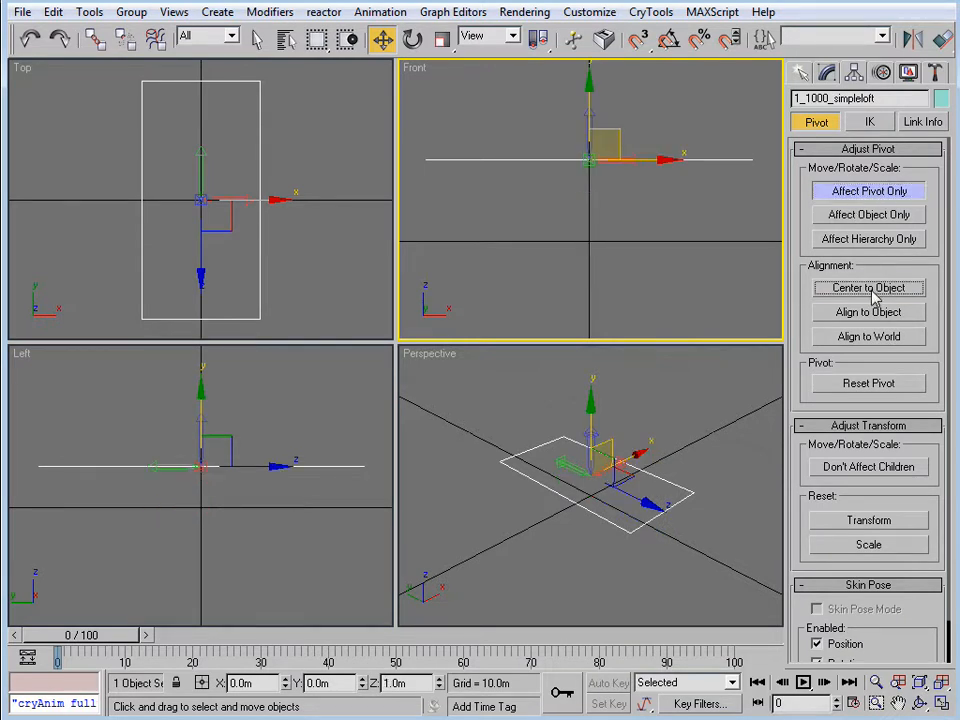
left_click(884, 203)
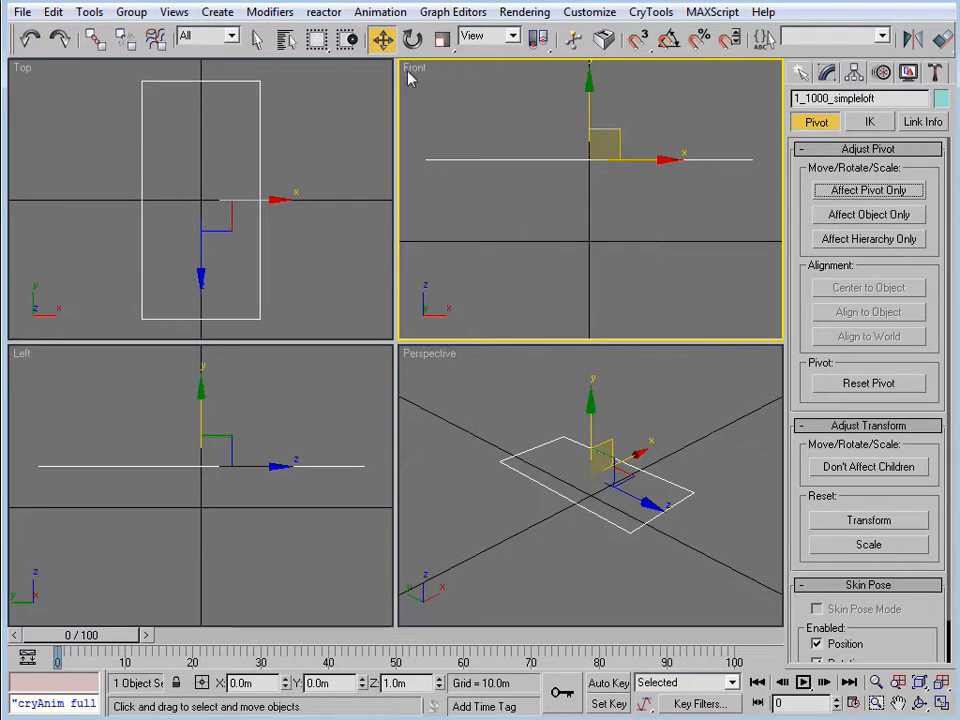
Step: Lower the flat face to ground level by setting its absolute Z position to 0
left_click(385, 39)
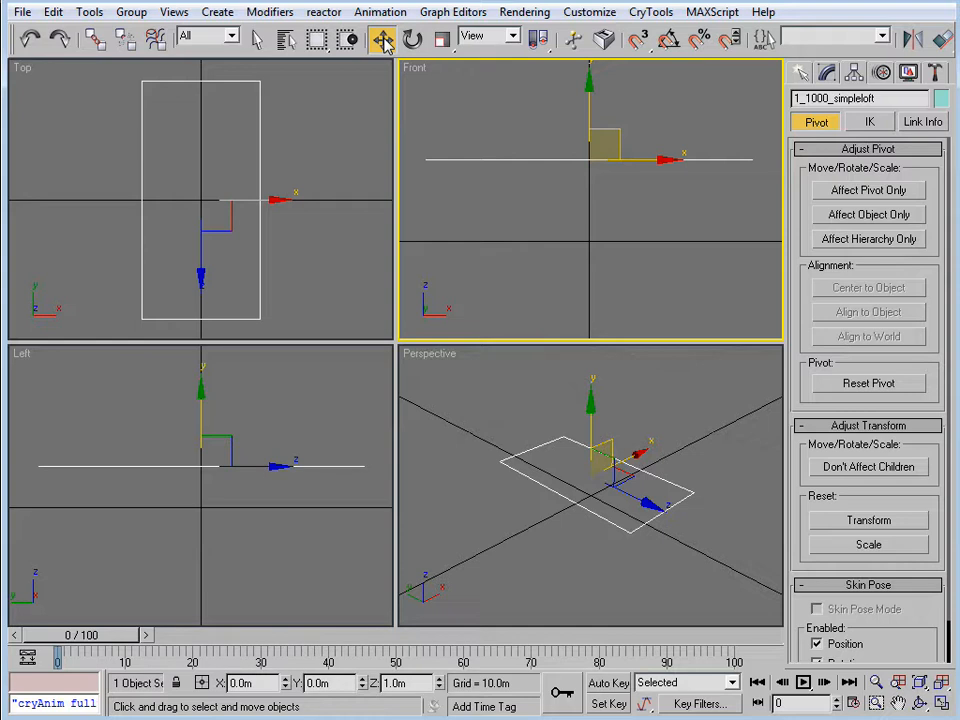
right_click(385, 39)
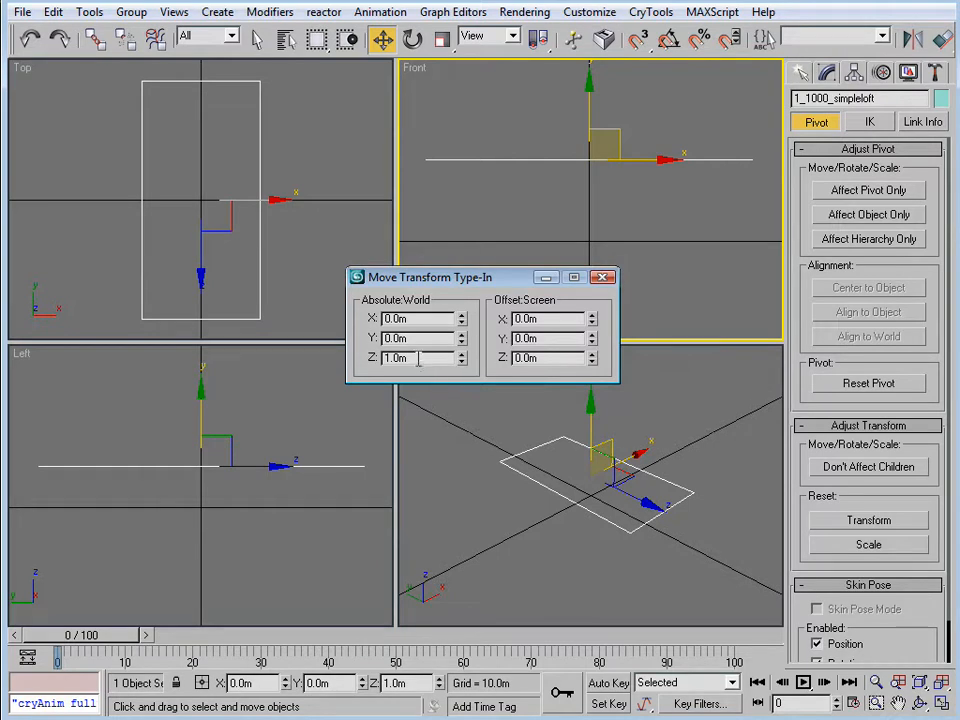
left_click_drag(419, 358, 332, 366)
type("0")
key("Return")
left_click(604, 277)
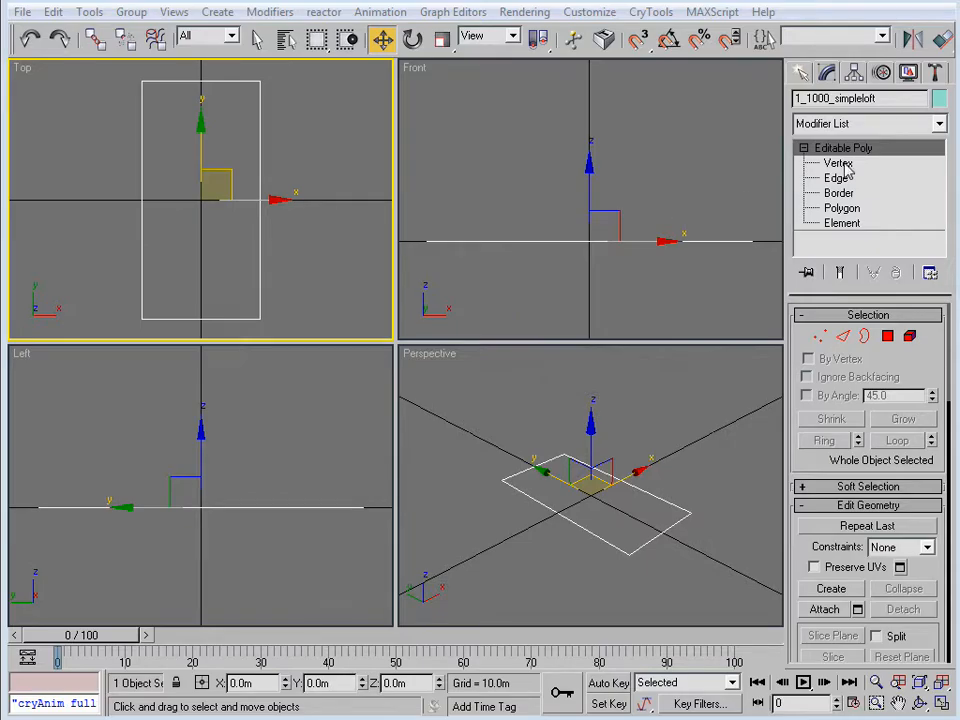
Step: Move the face's two vertices on the negative Y side to absolute Y 0
left_click(838, 163)
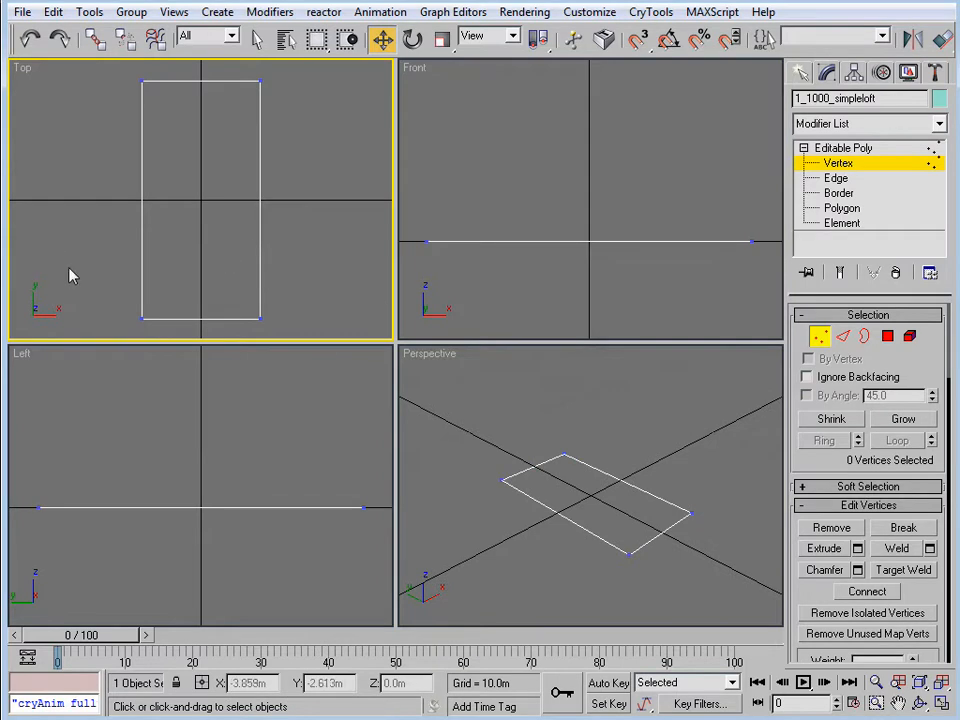
left_click_drag(107, 289, 302, 333)
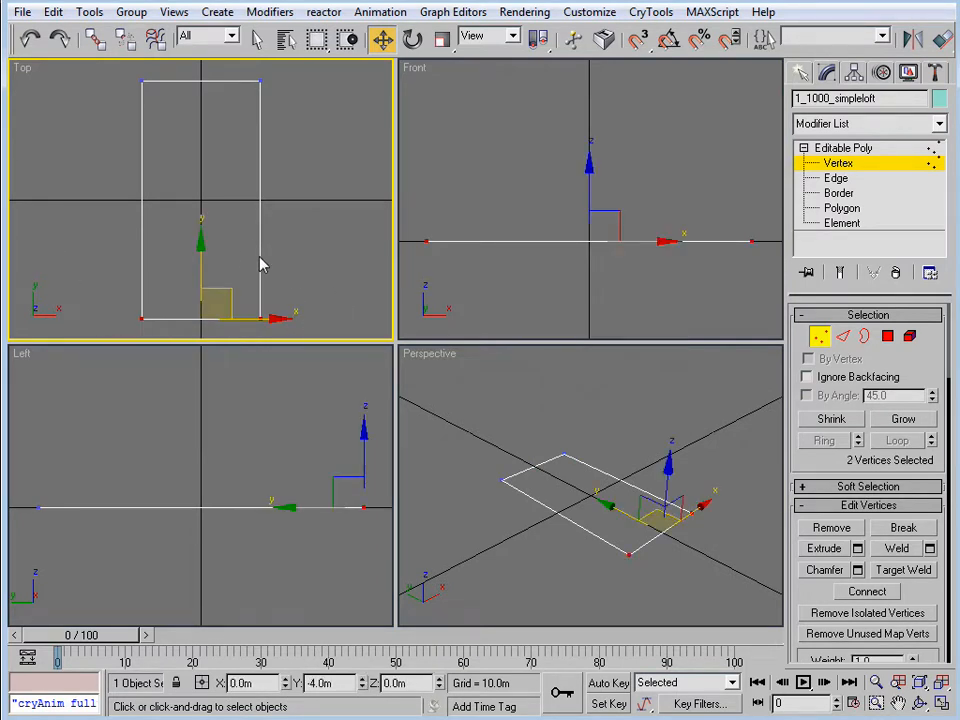
right_click(383, 40)
double_click(424, 339)
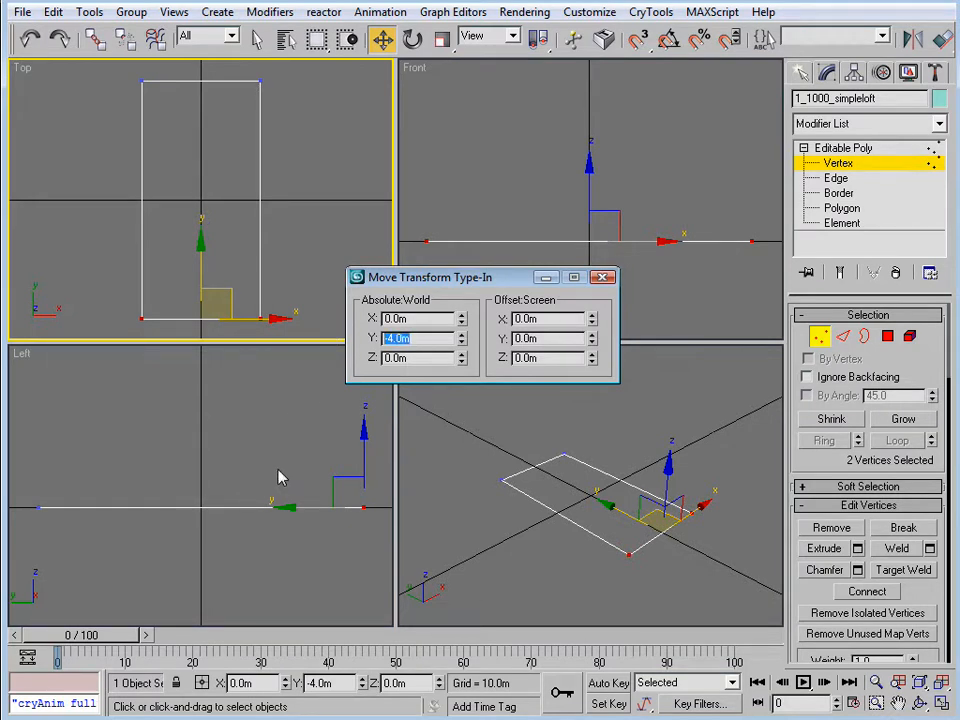
type("0")
key("Return")
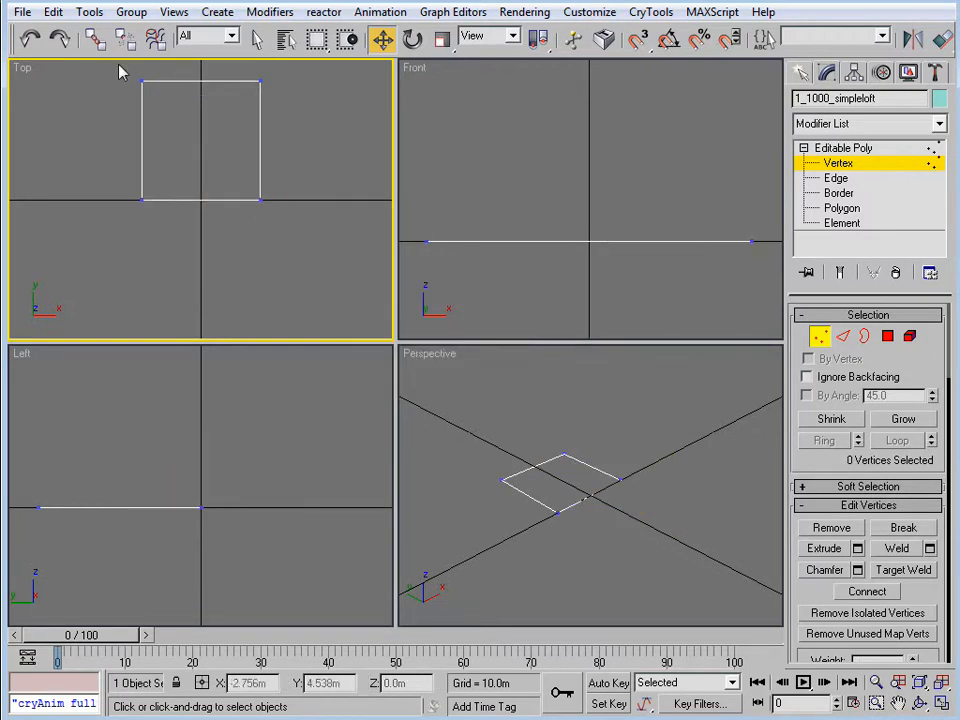
Step: Move the two vertices at the face's far positive Y end to absolute Y 8 m
left_click_drag(118, 70, 305, 112)
right_click(383, 40)
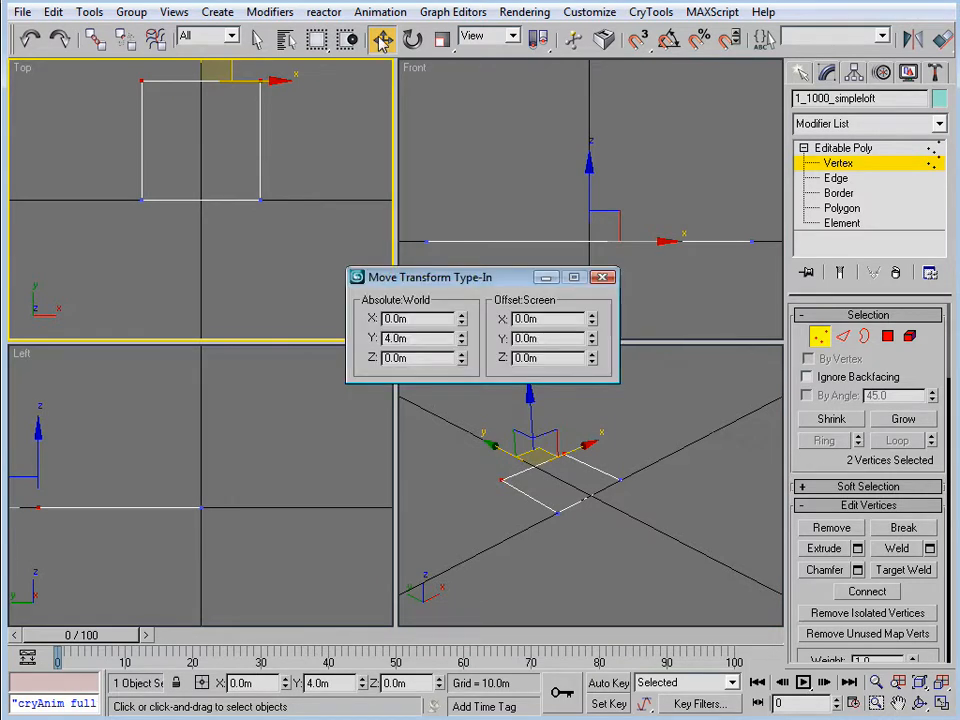
double_click(422, 338)
type("8")
key("Return")
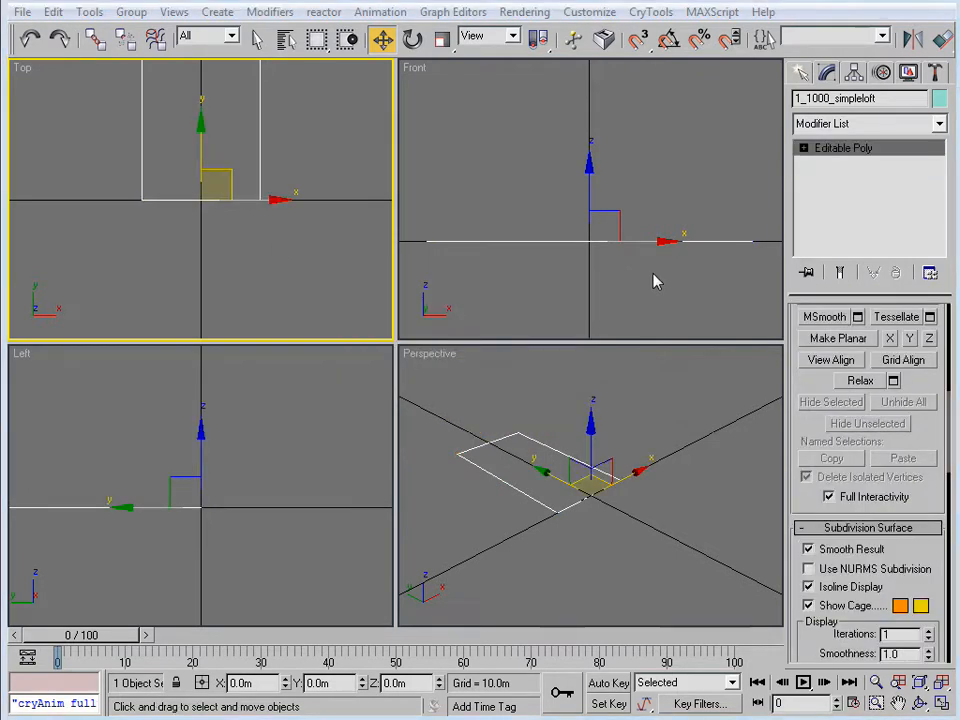
Step: Apply a planar UVW Mapping modifier to the face and collapse the whole modifier stack
left_click(938, 123)
left_click_drag(948, 218, 949, 496)
left_click(841, 718)
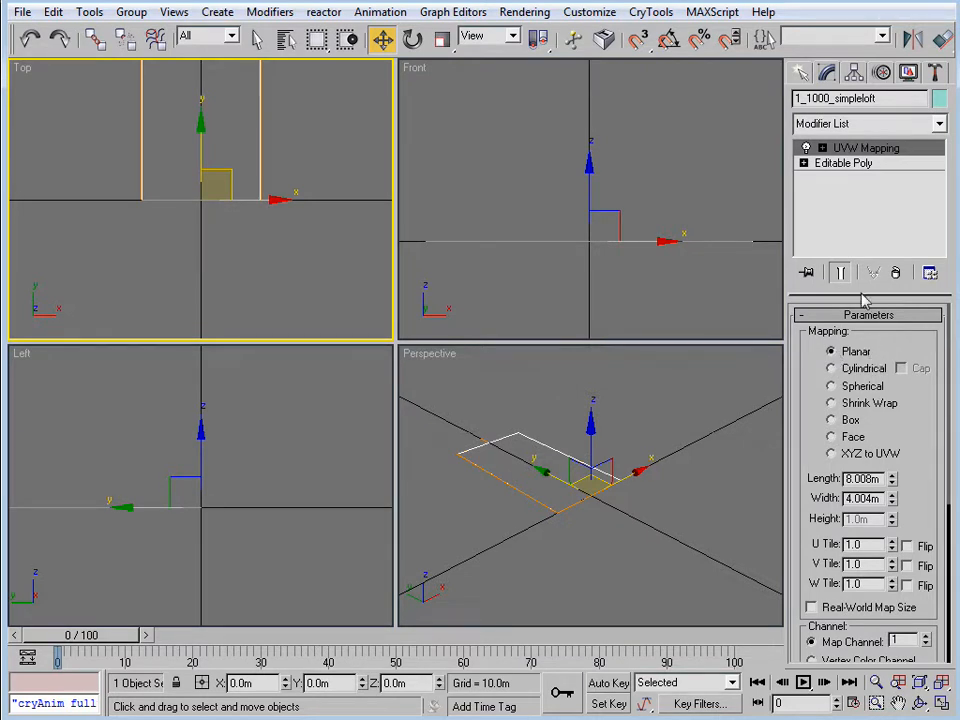
right_click(814, 191)
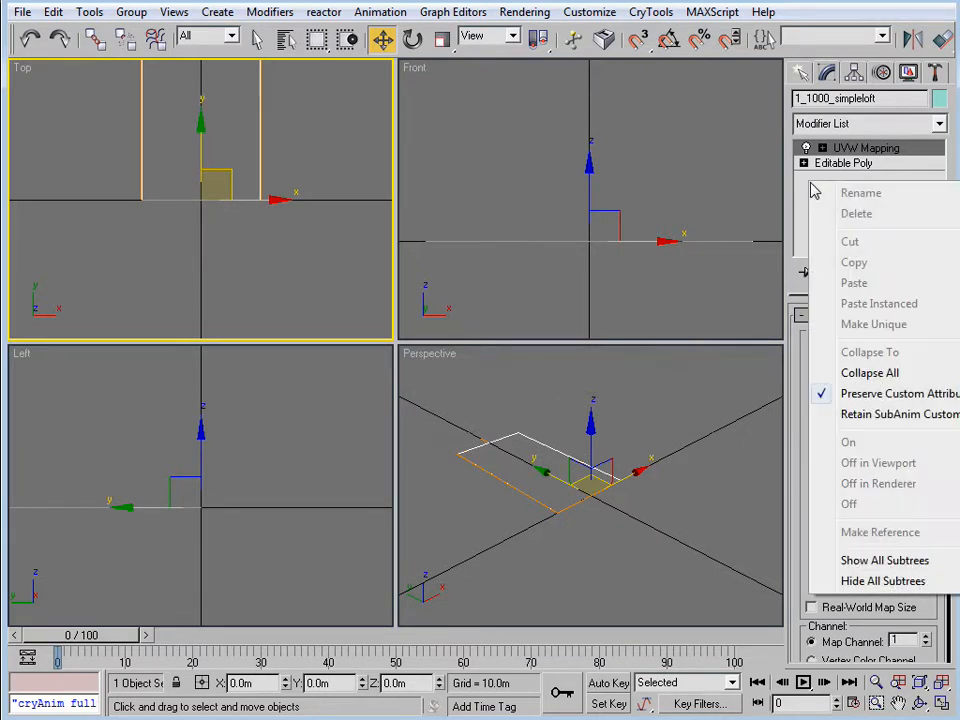
left_click(845, 372)
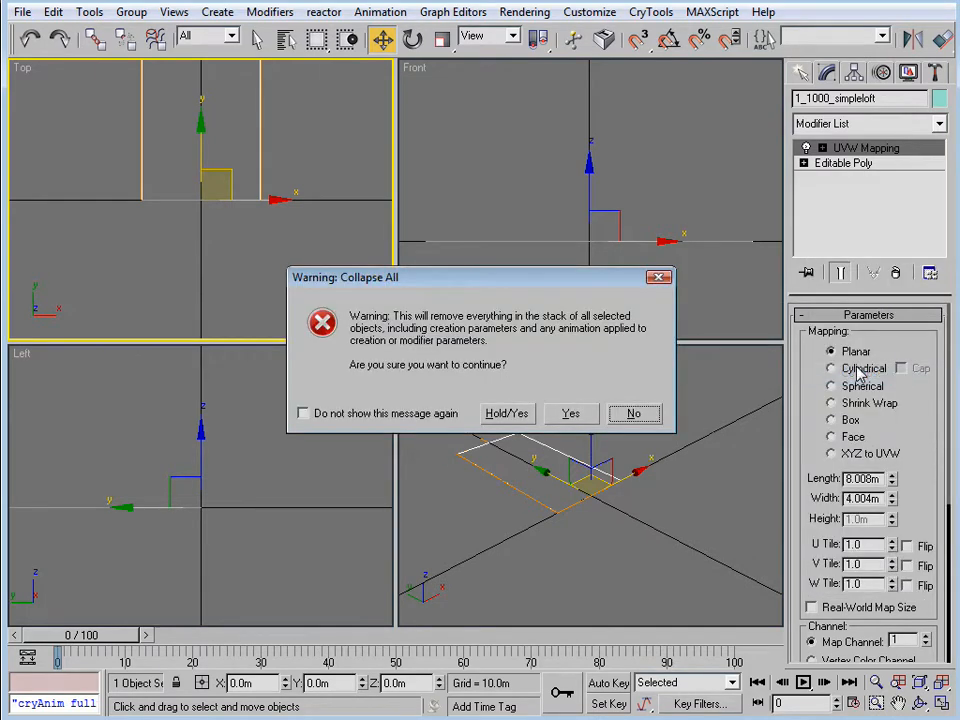
left_click(570, 413)
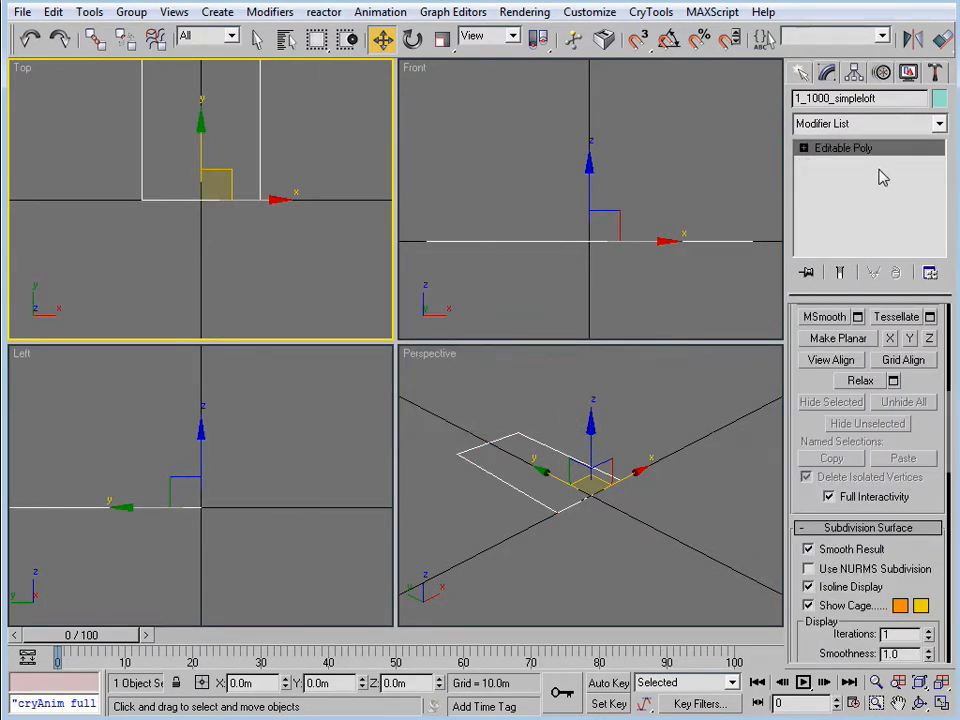
Step: Slice the face's polygon lengthwise through its middle, with the slice plane rotated upright along the Y axis
left_click(804, 148)
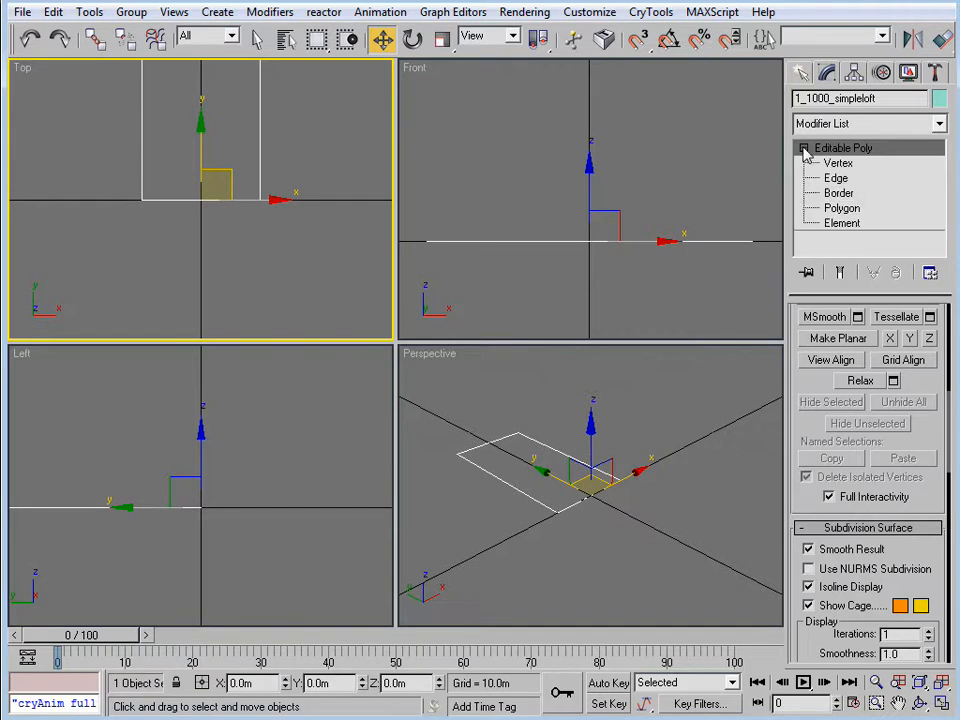
left_click(855, 211)
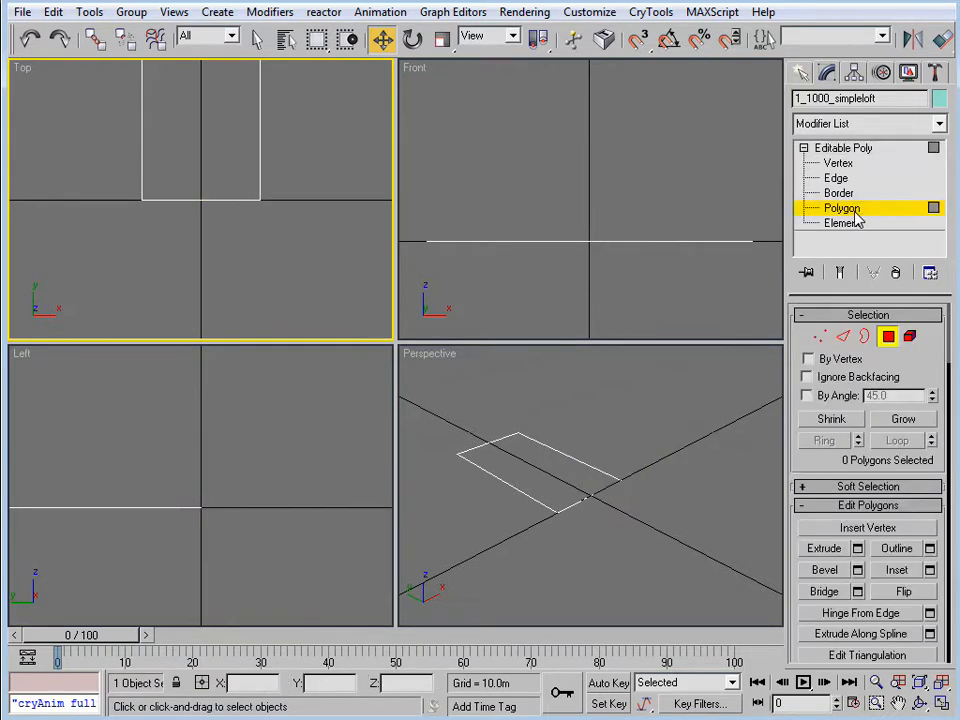
left_click(181, 121)
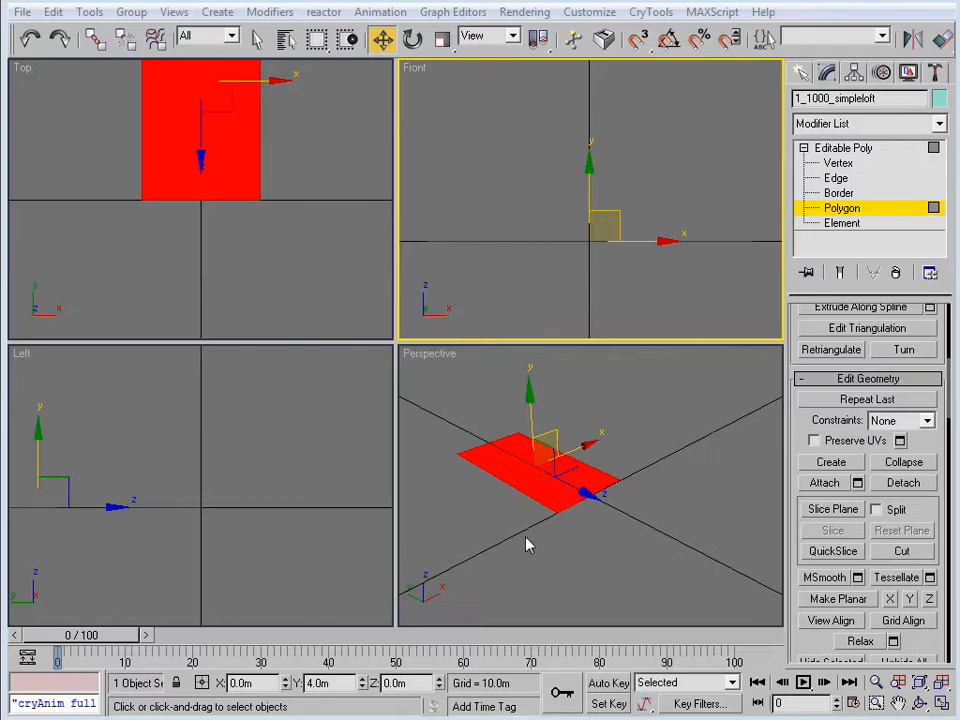
left_click(833, 510)
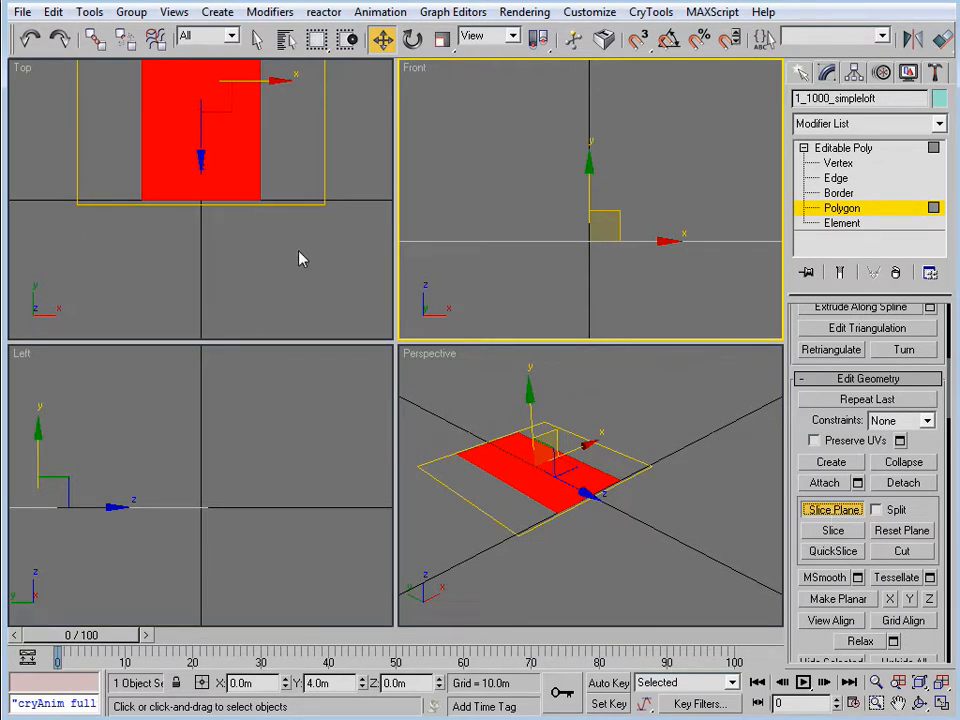
left_click(415, 40)
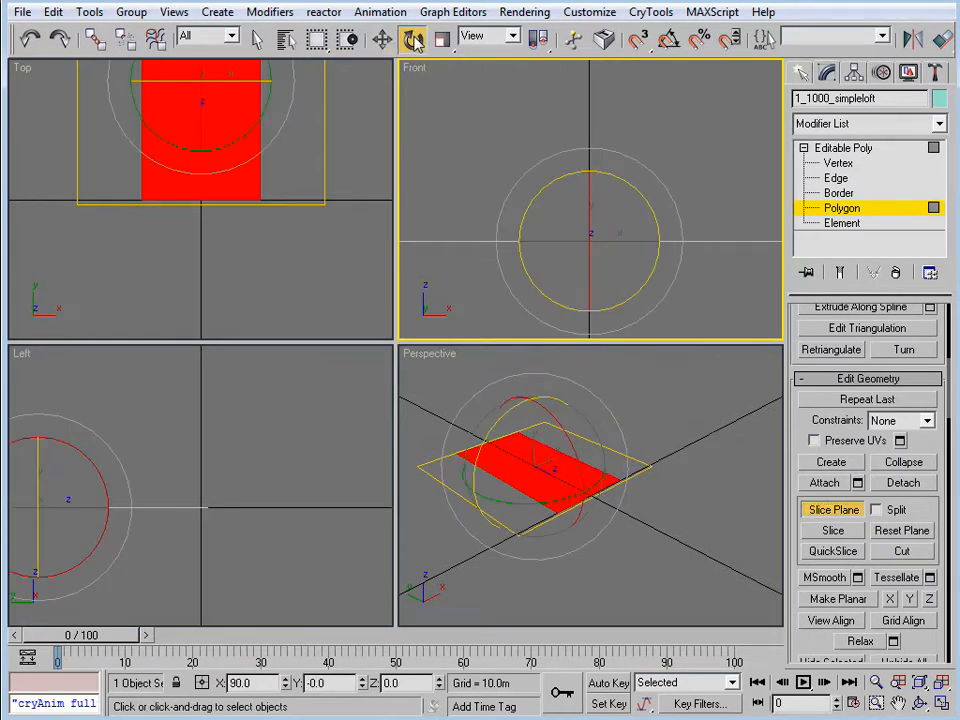
right_click(414, 38)
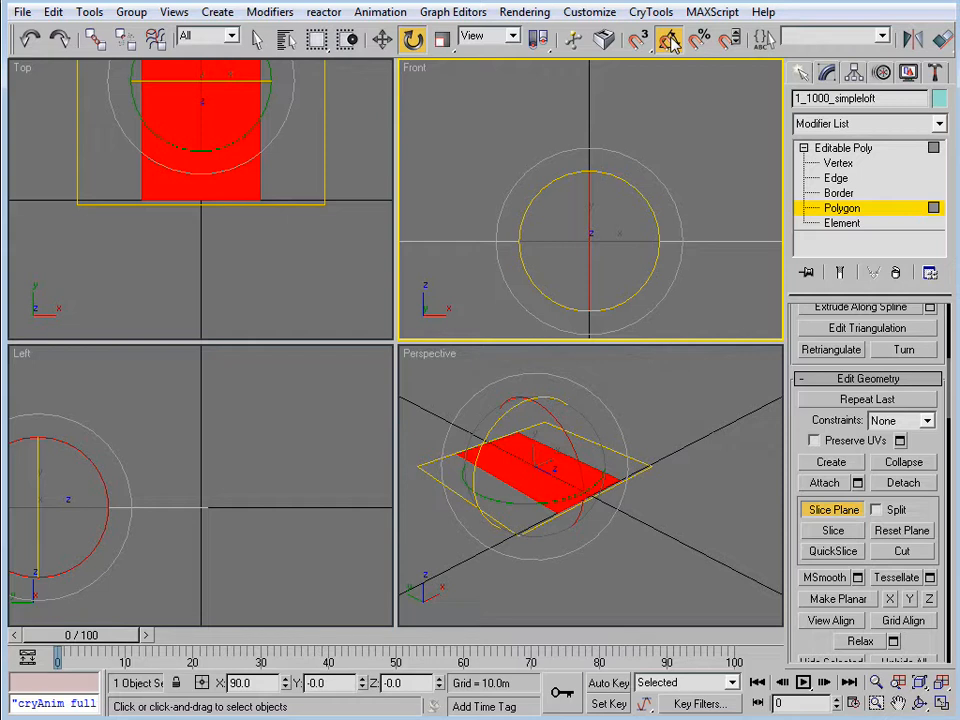
left_click_drag(525, 264, 540, 156)
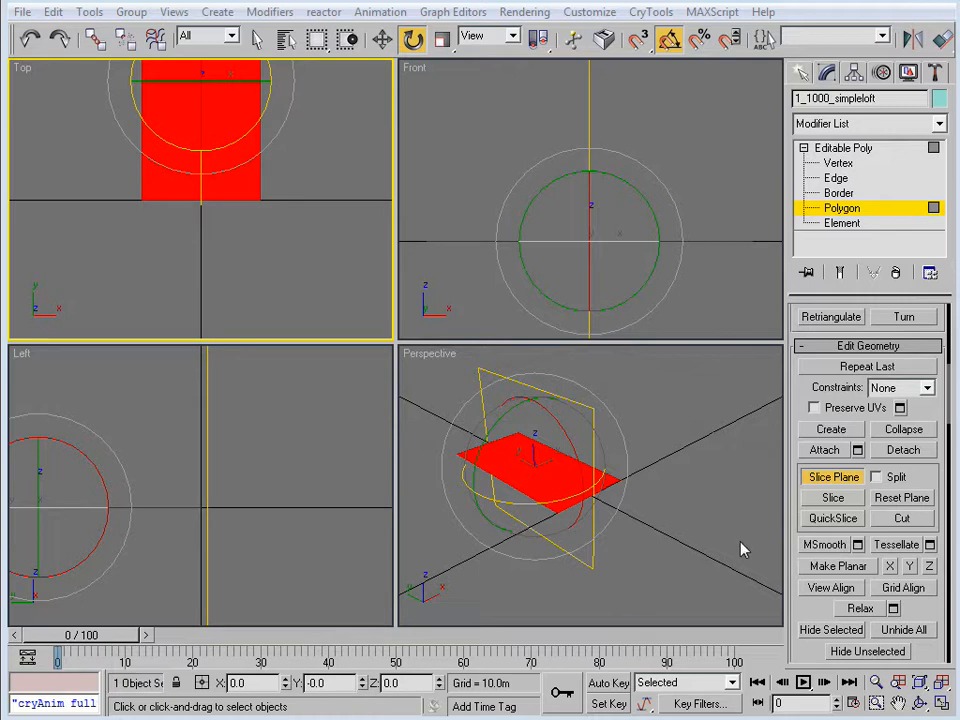
left_click(836, 500)
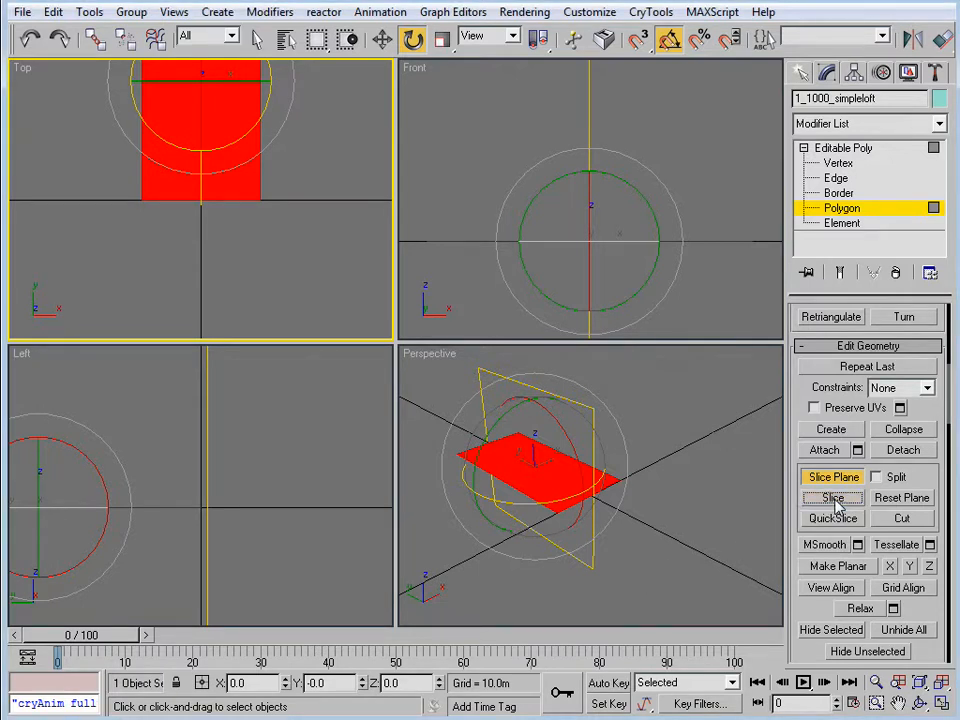
Step: Convert the sliced object to Editable Poly and raise its two middle vertices in the Front view to form a roof-like ridge
right_click(237, 182)
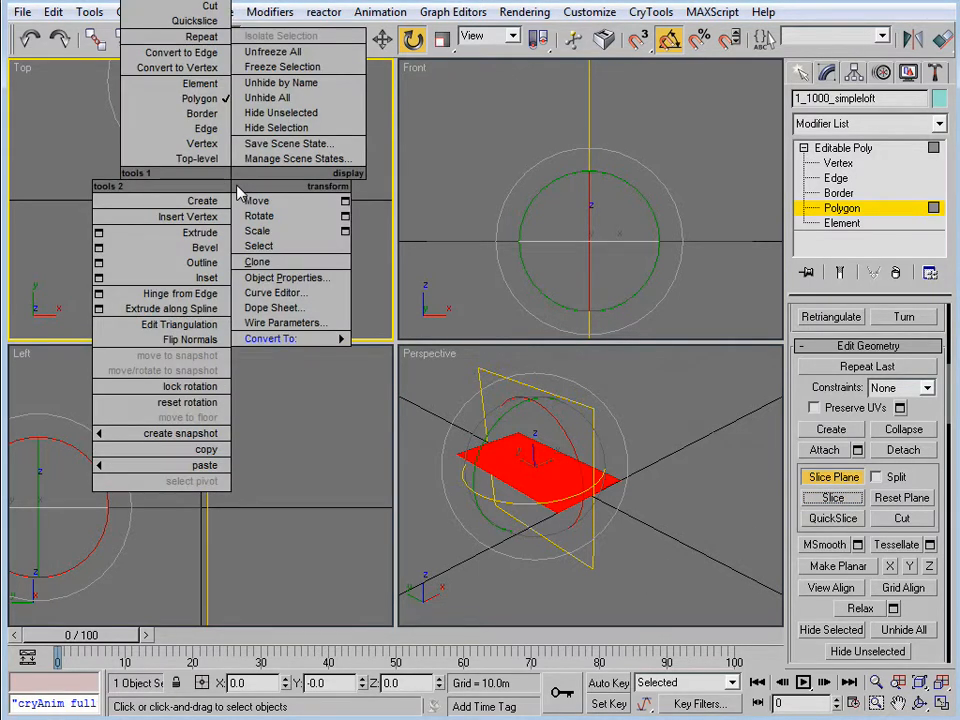
mouse_move(268, 342)
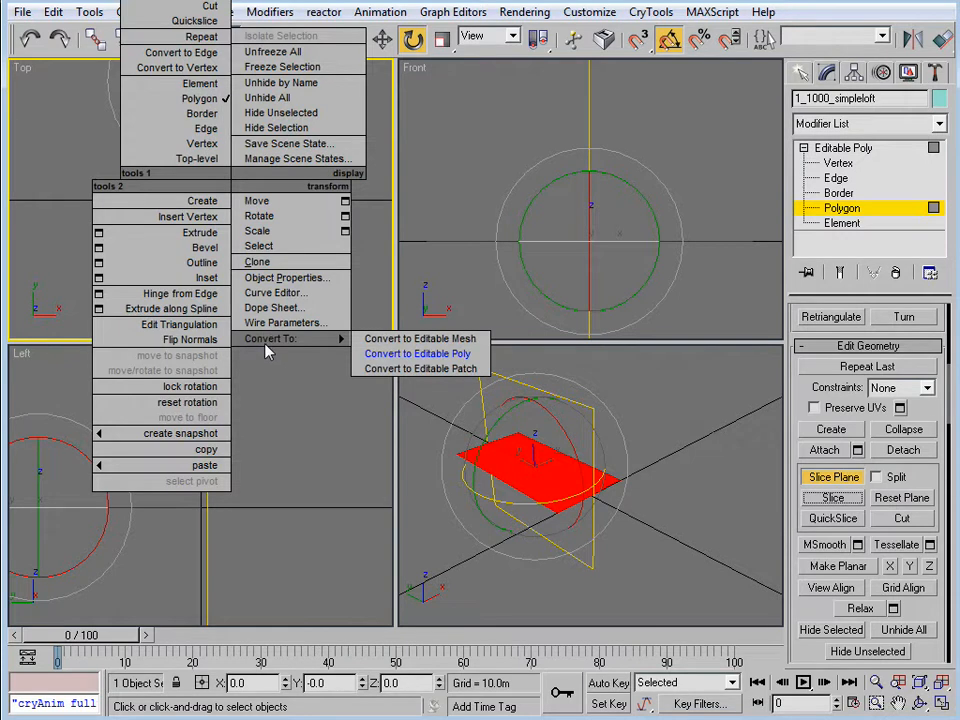
left_click(435, 353)
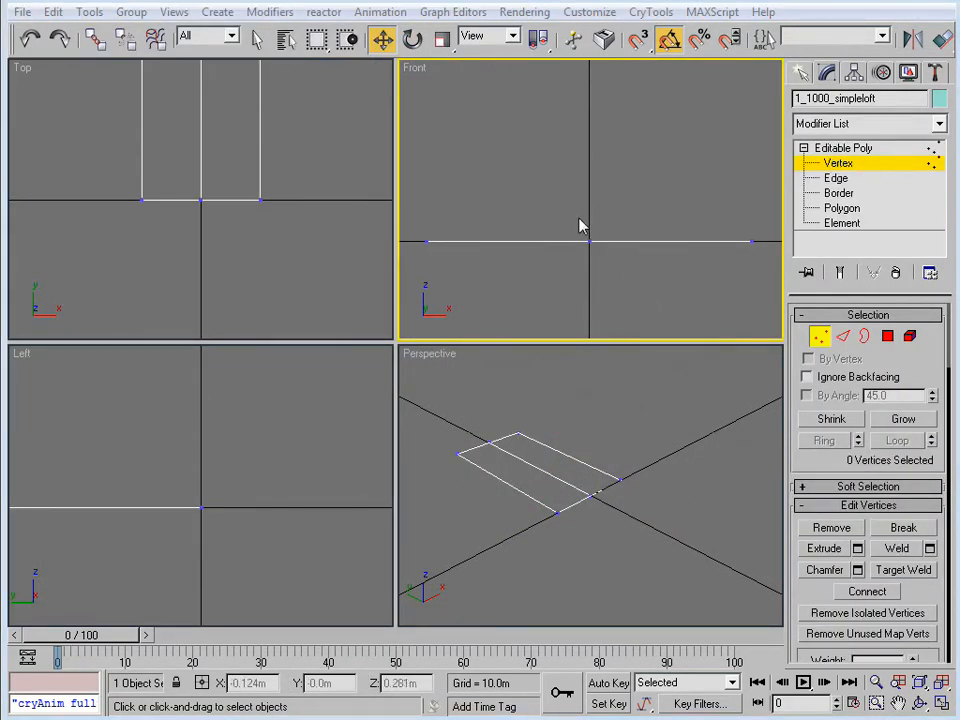
left_click_drag(577, 218, 624, 272)
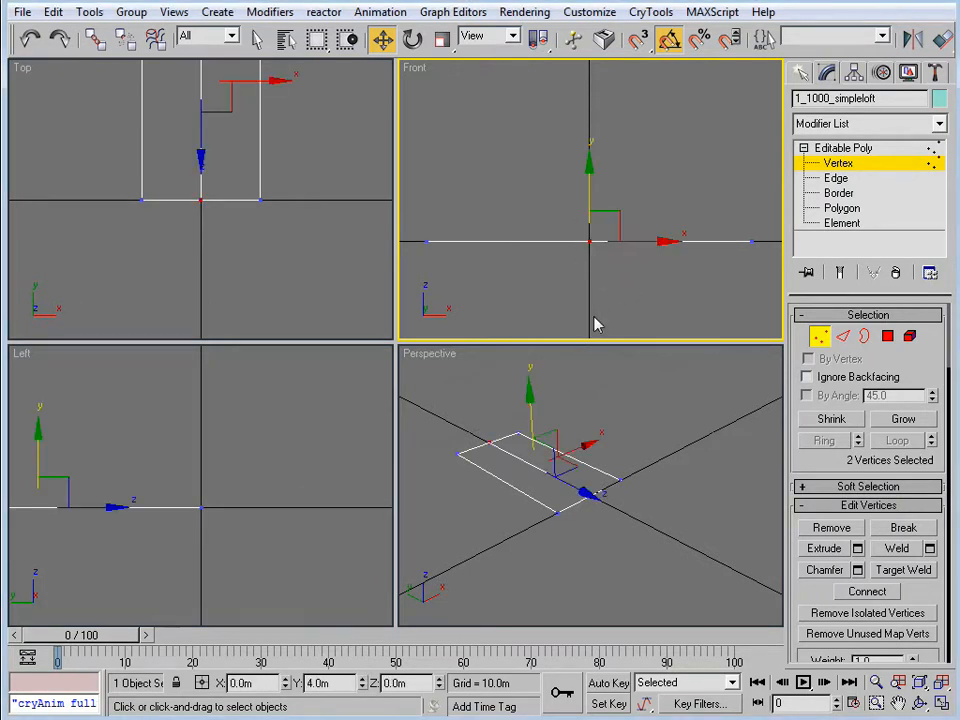
left_click_drag(588, 170, 592, 16)
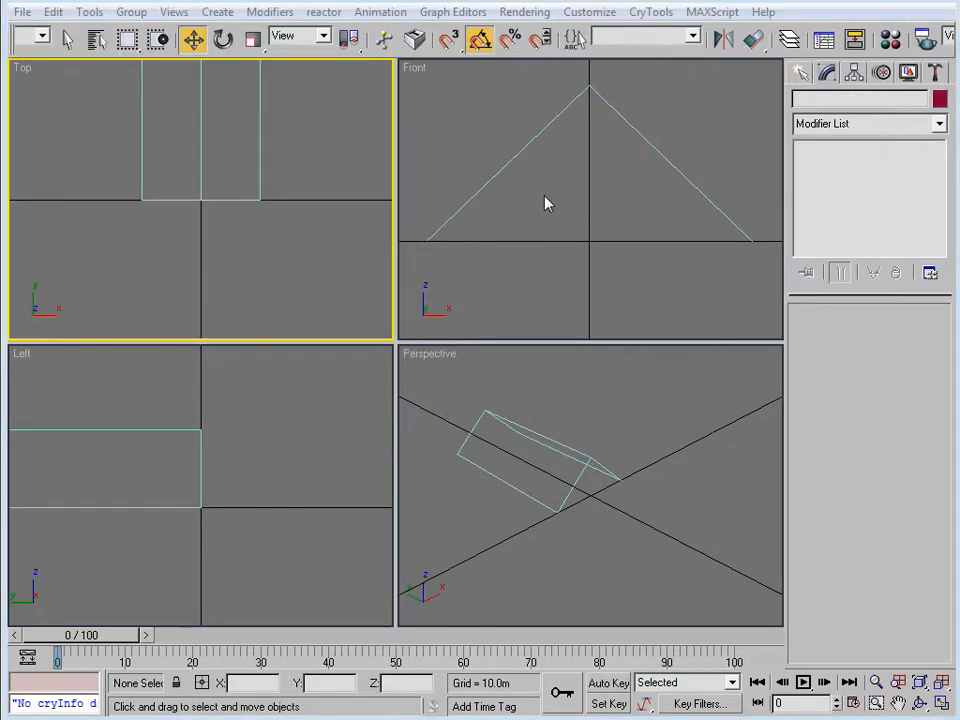
Step: Change the second sample material, 02 - Default, to the Kuju Material type in the Material Editor
left_click(890, 39)
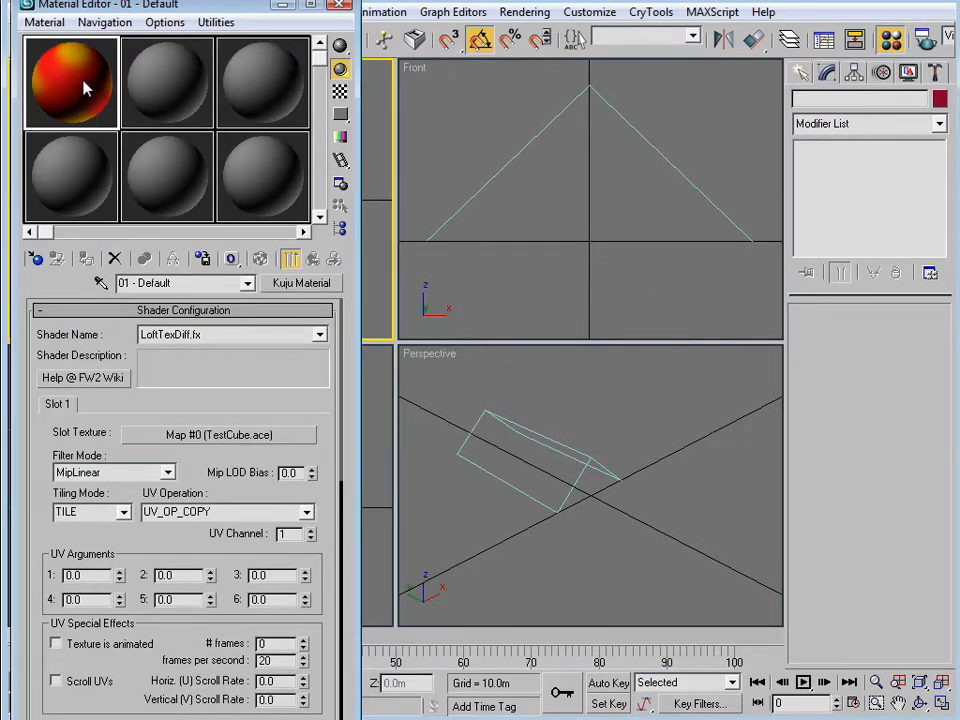
left_click(161, 81)
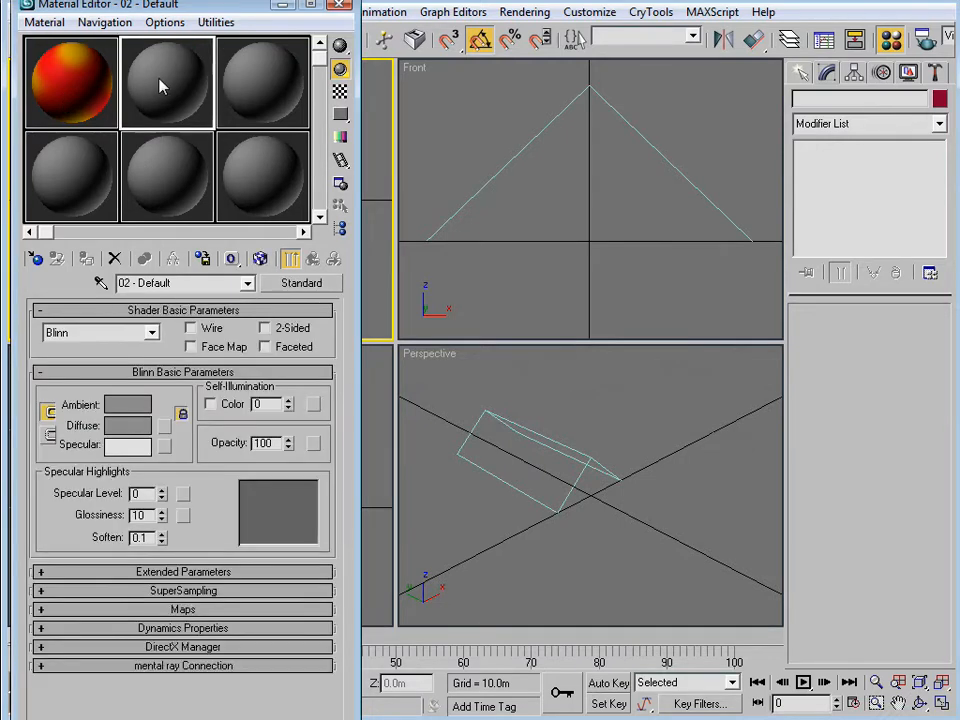
left_click(300, 282)
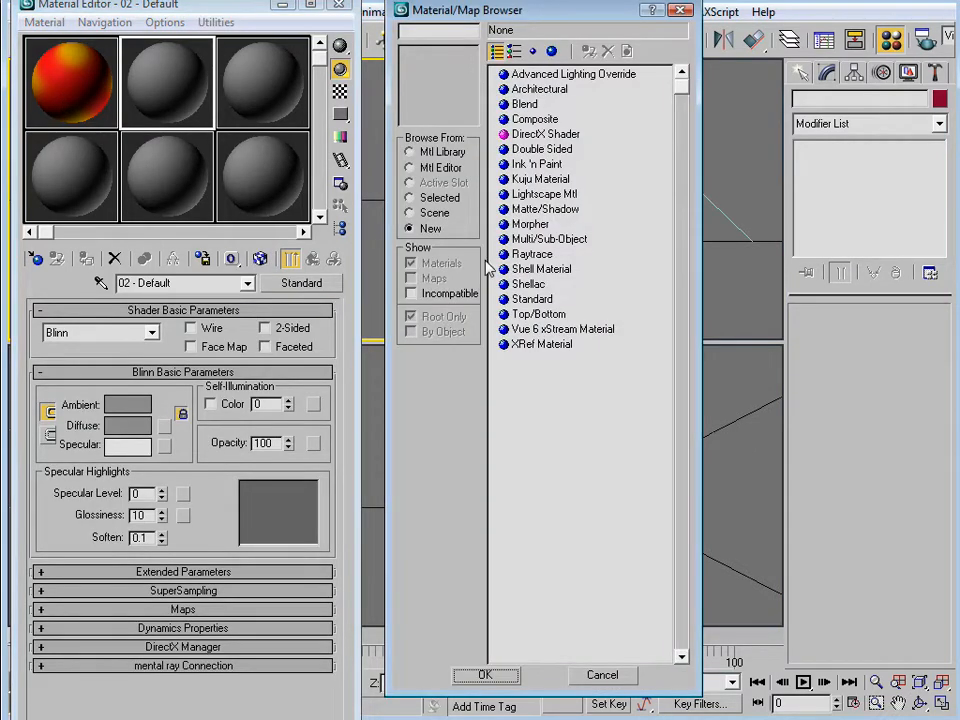
left_click(535, 179)
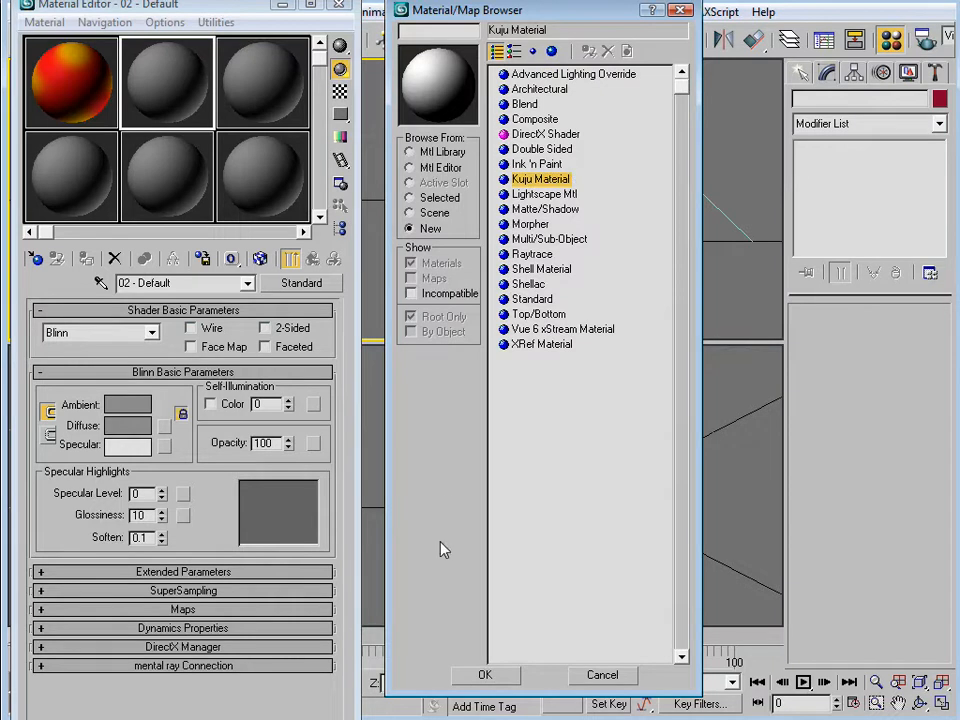
left_click(484, 675)
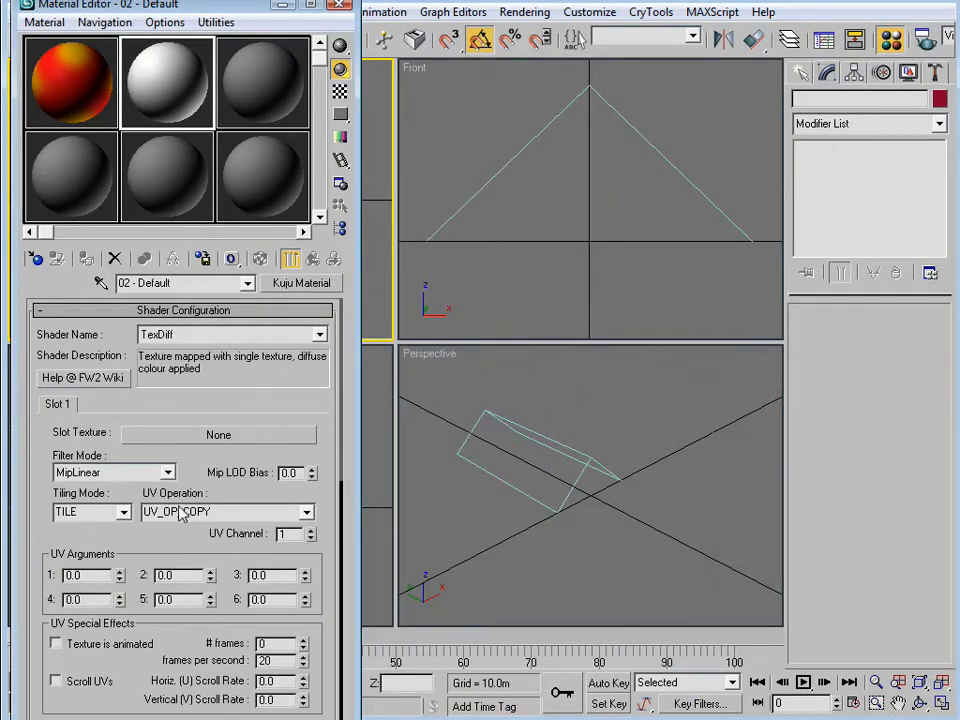
Step: Set the 02 - Default material's shader to LoftTexDiff.fx
left_click(320, 336)
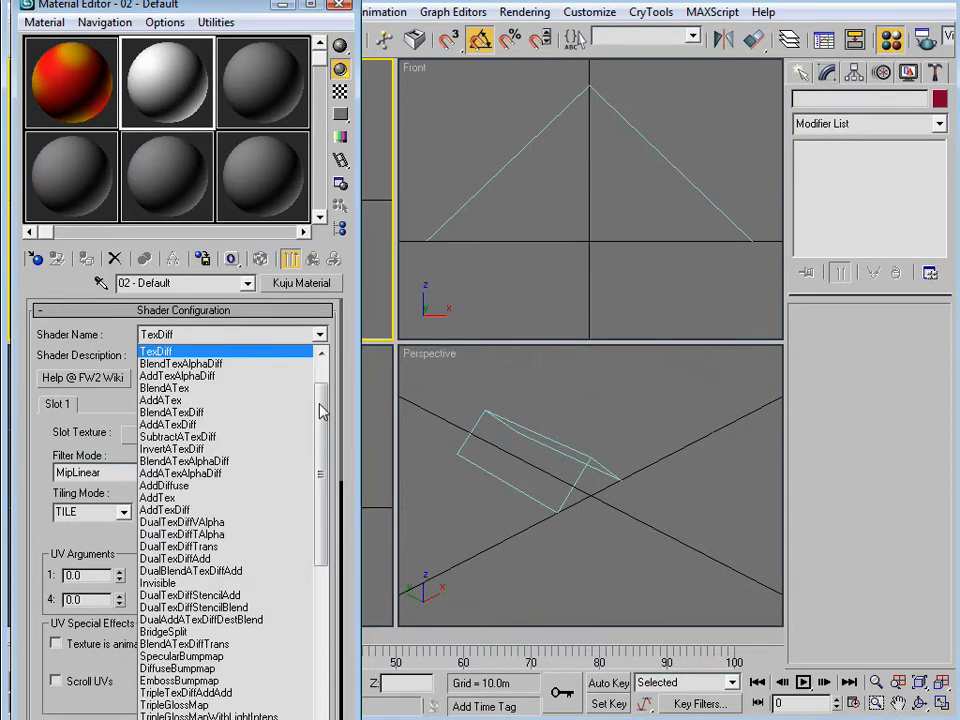
left_click_drag(322, 412, 326, 611)
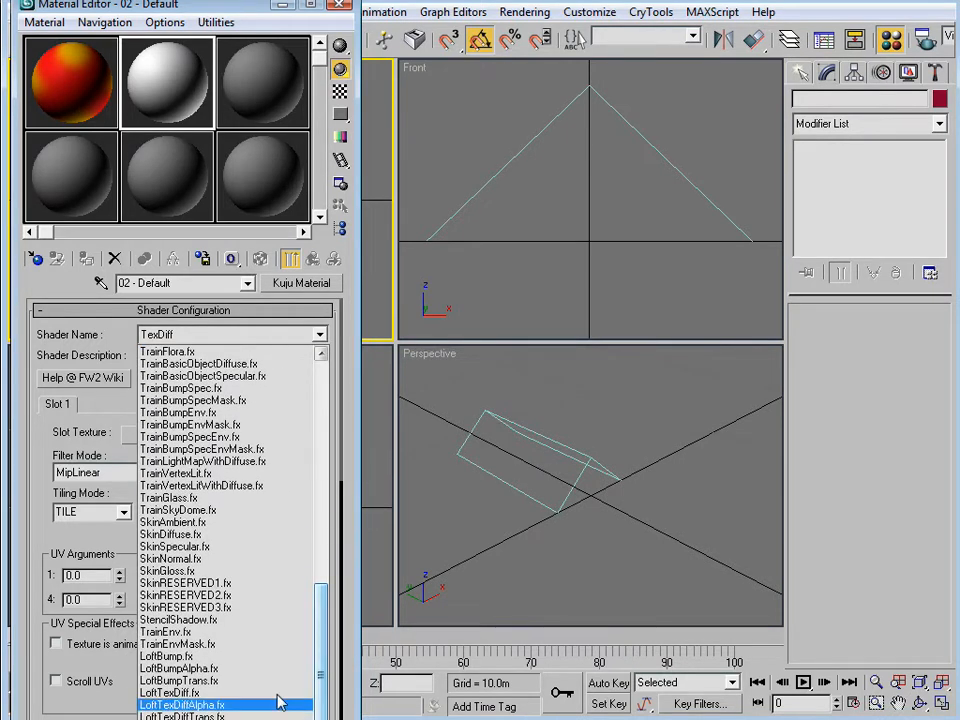
left_click(172, 692)
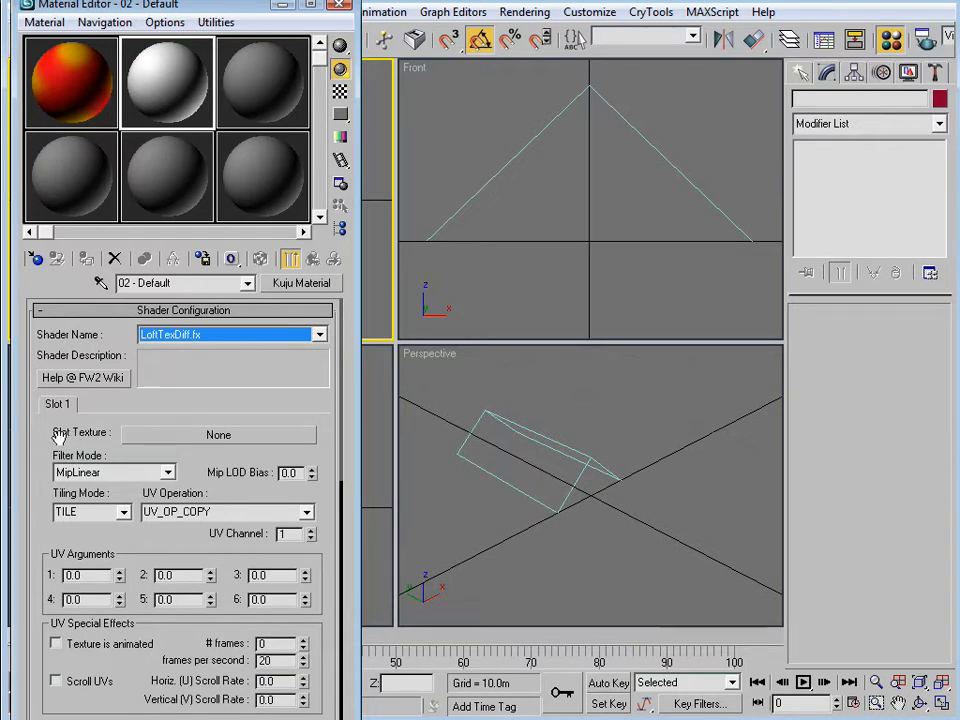
Step: Load TestCube.ace as a Bitmap map into the material's Slot 1 texture
left_click(220, 435)
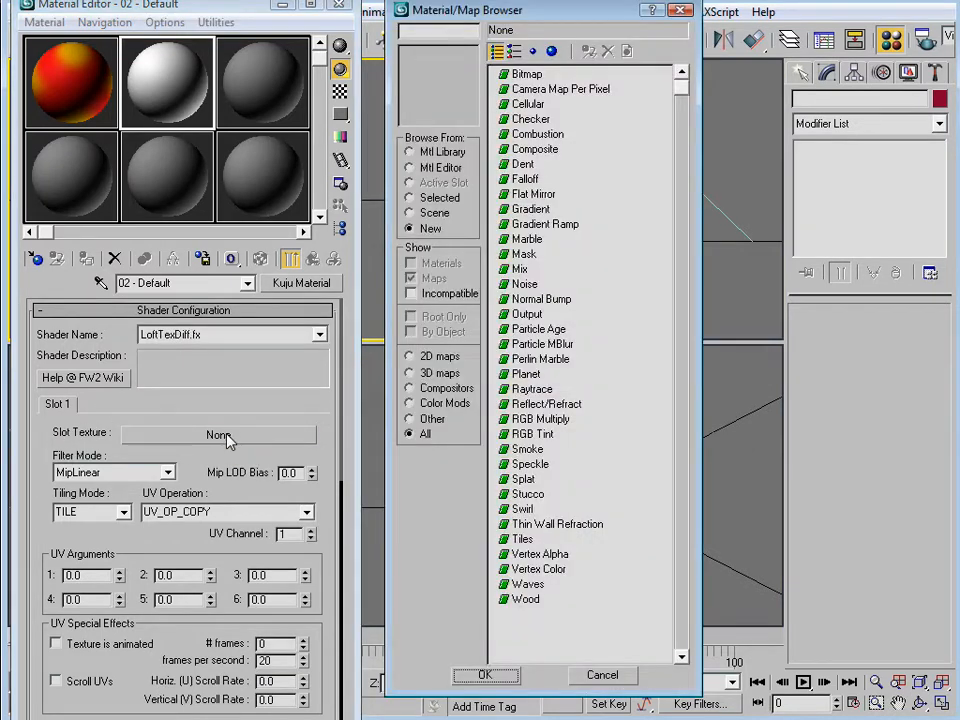
left_click(522, 75)
left_click(485, 675)
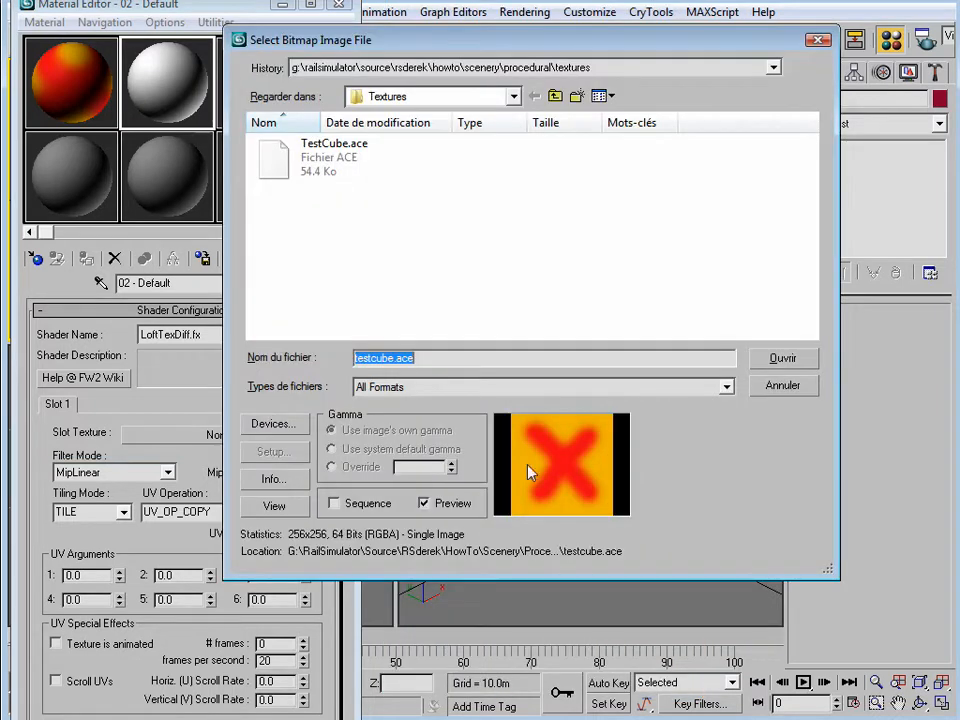
left_click(282, 168)
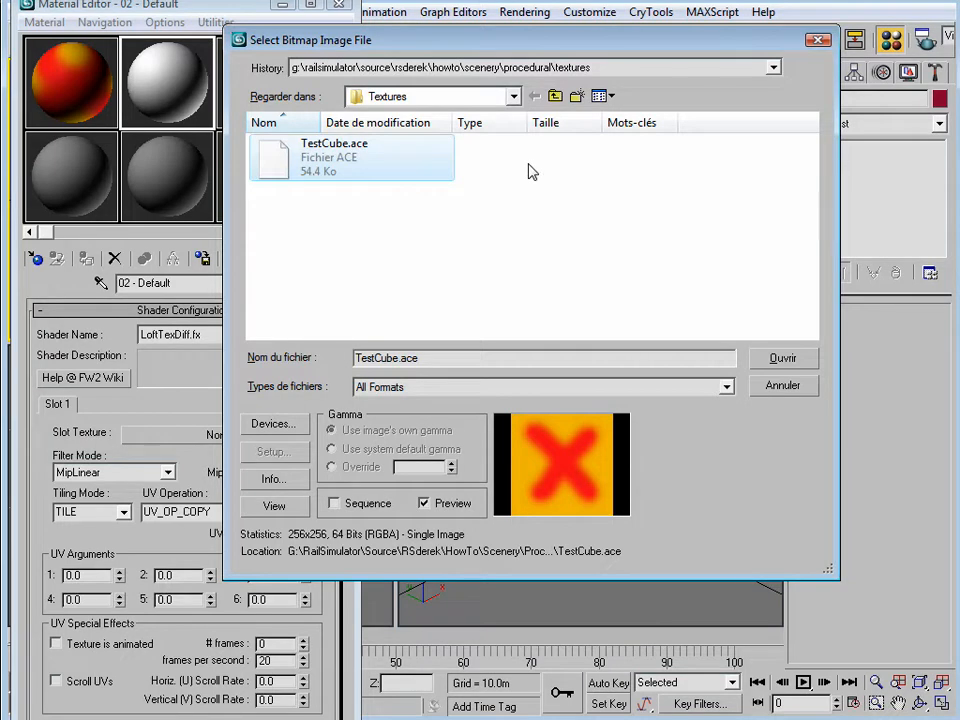
left_click(776, 360)
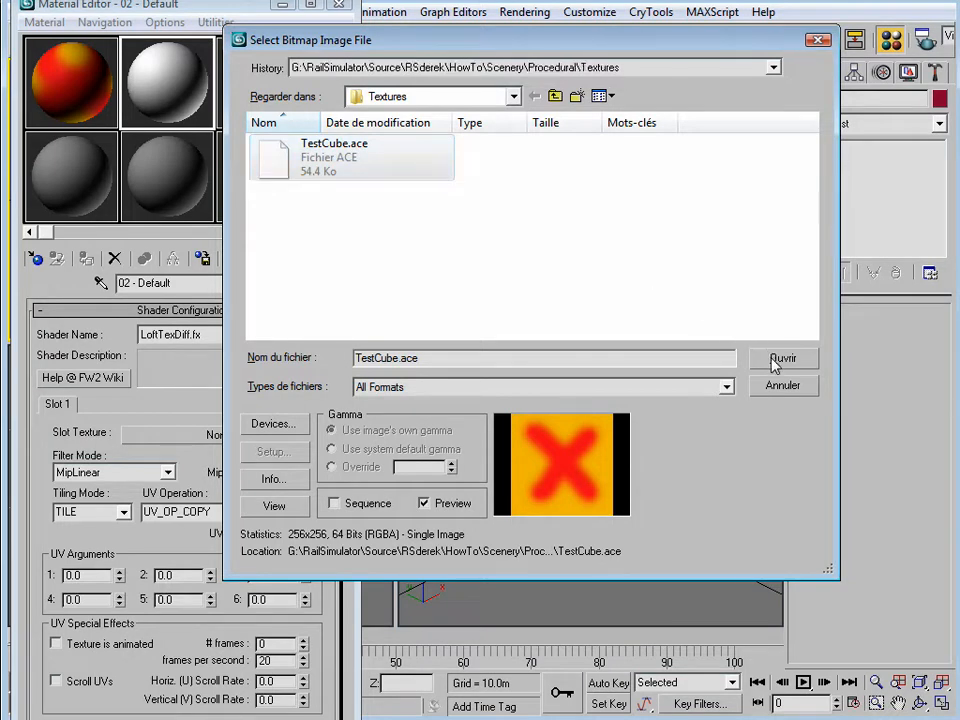
Step: Assign the textured 02 - Default material to the ridge-shaped loft and show its map in the viewport, closing the Material Editor and deselecting the object
left_click_drag(538, 559, 405, 372)
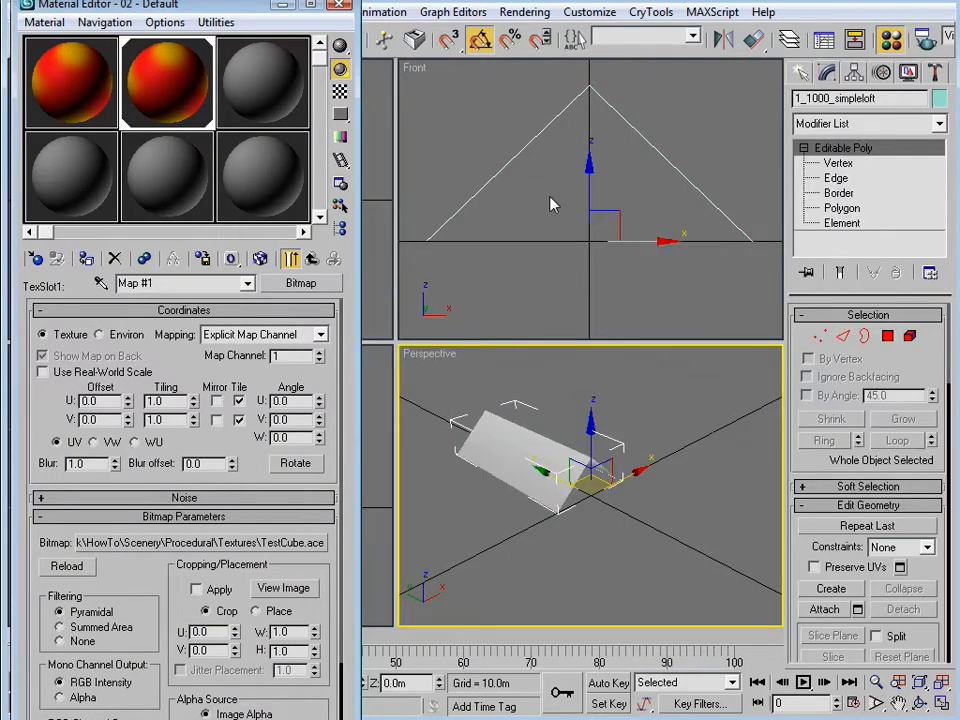
left_click_drag(145, 78, 499, 452)
left_click(260, 259)
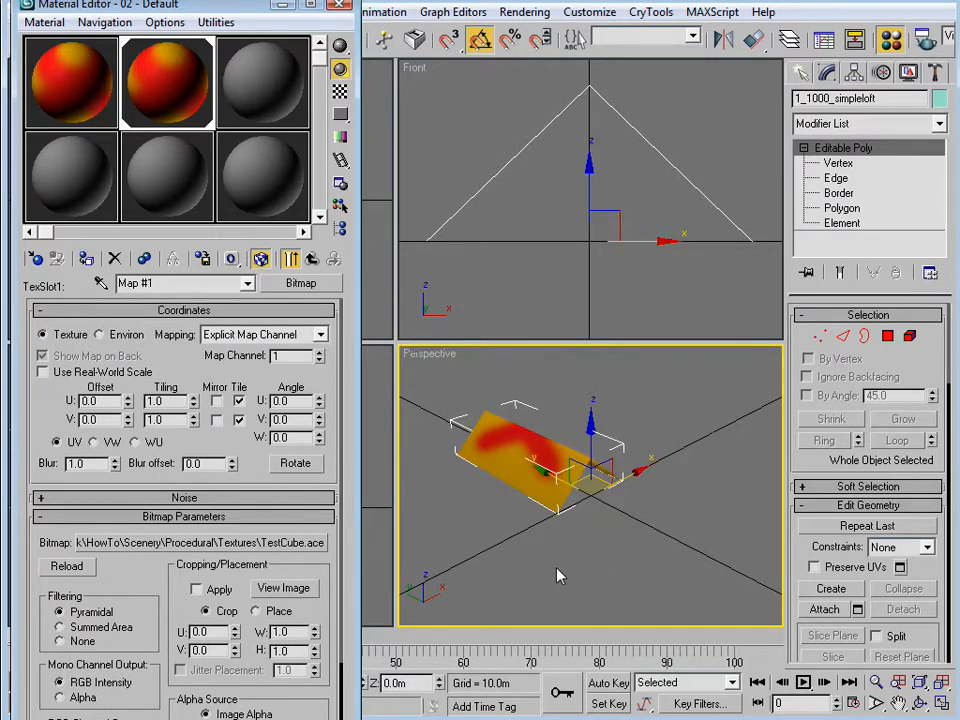
middle_click_drag(553, 563, 619, 591)
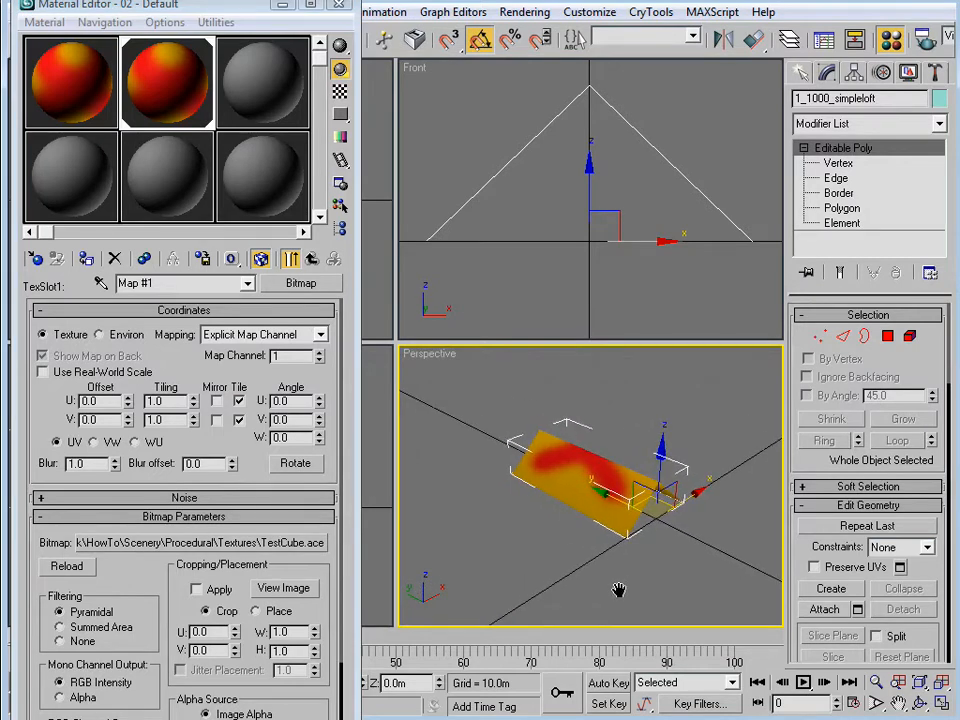
key("m")
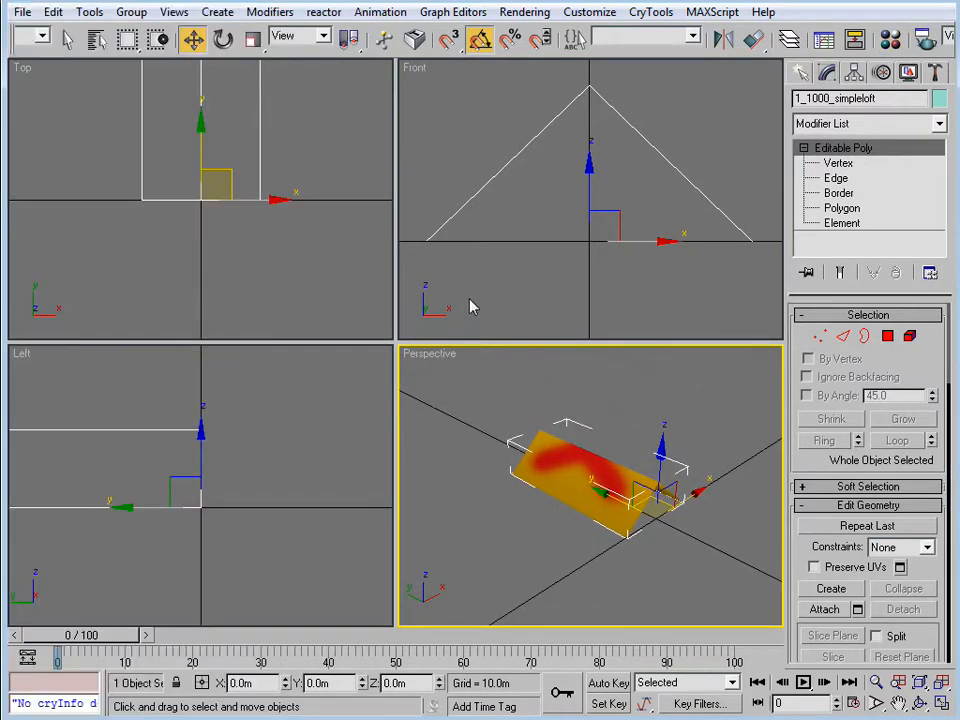
left_click(503, 282)
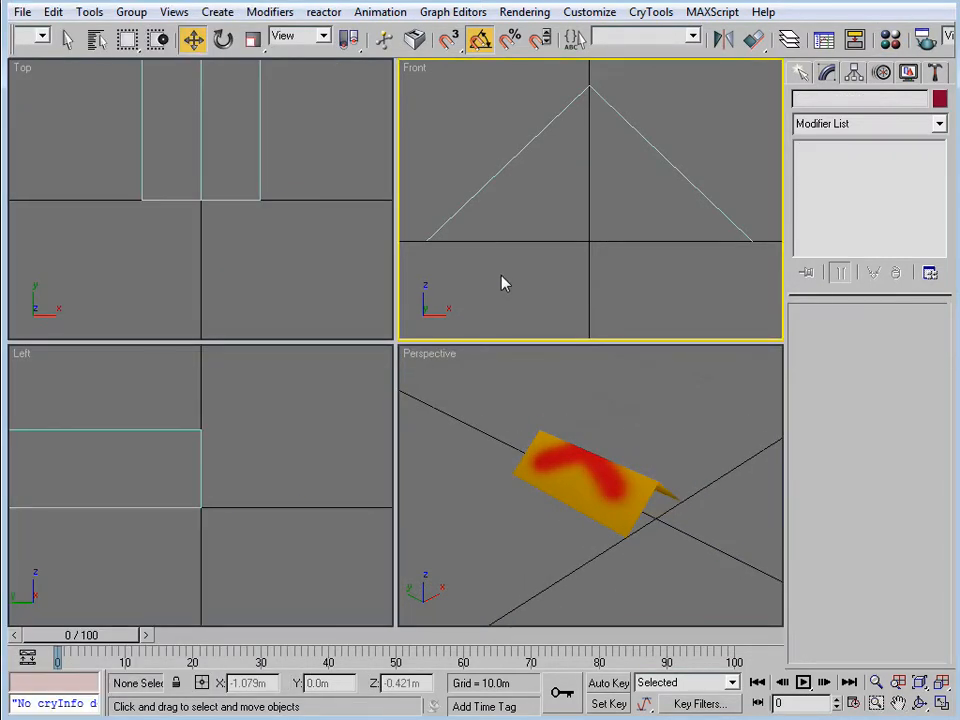
Step: Export the scene to the Procedural folder as Simpleloft in Kuju Intermediate Geometry format with the default exporter options, and save the scene
left_click(19, 12)
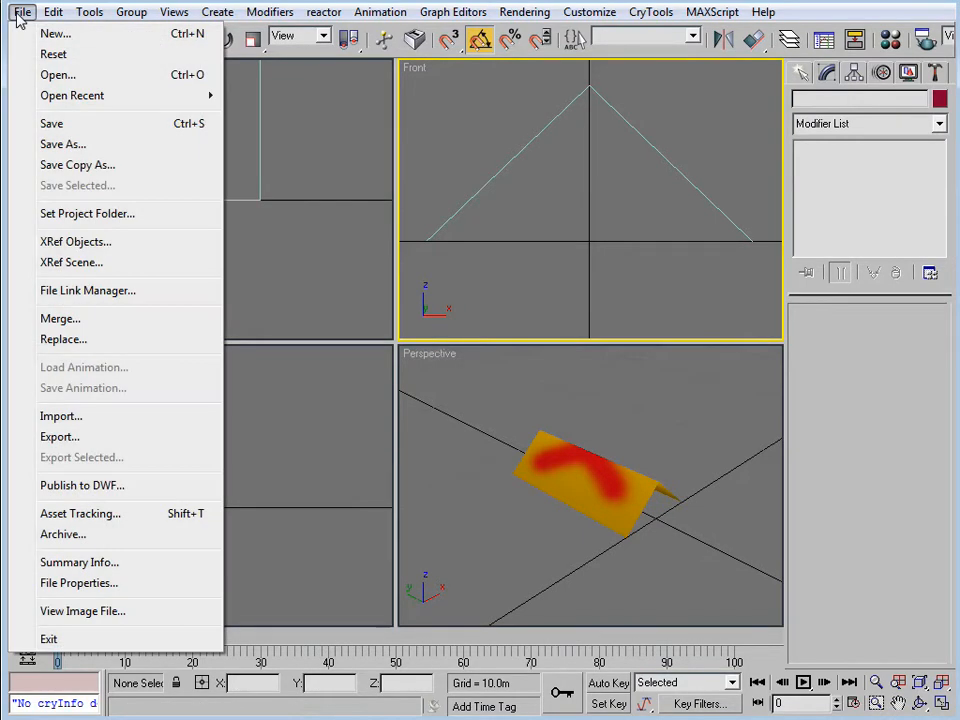
left_click(88, 437)
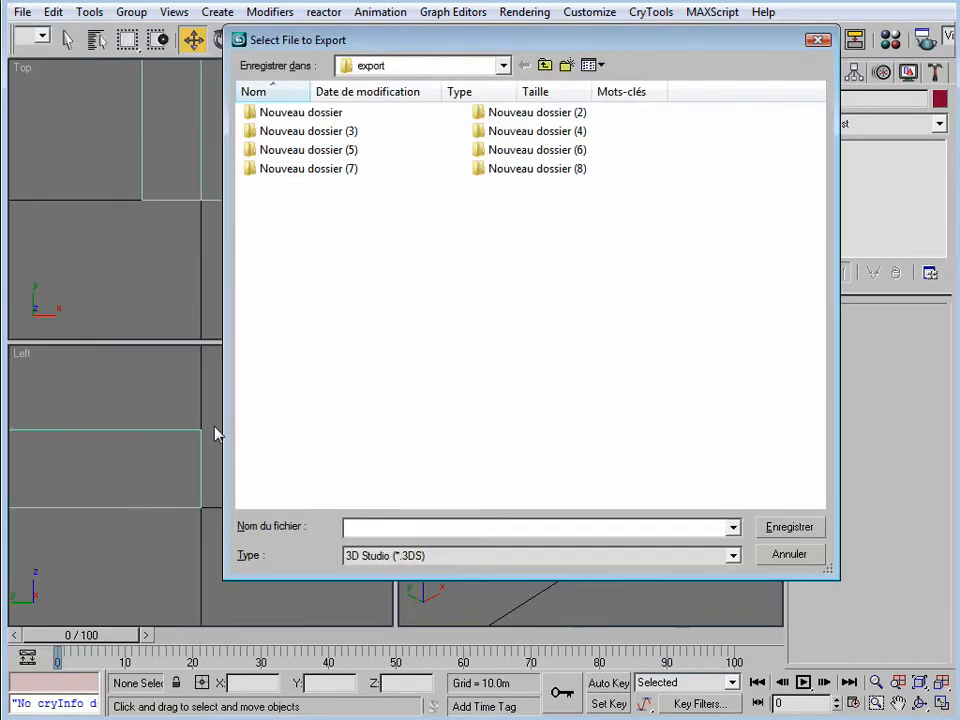
left_click(733, 555)
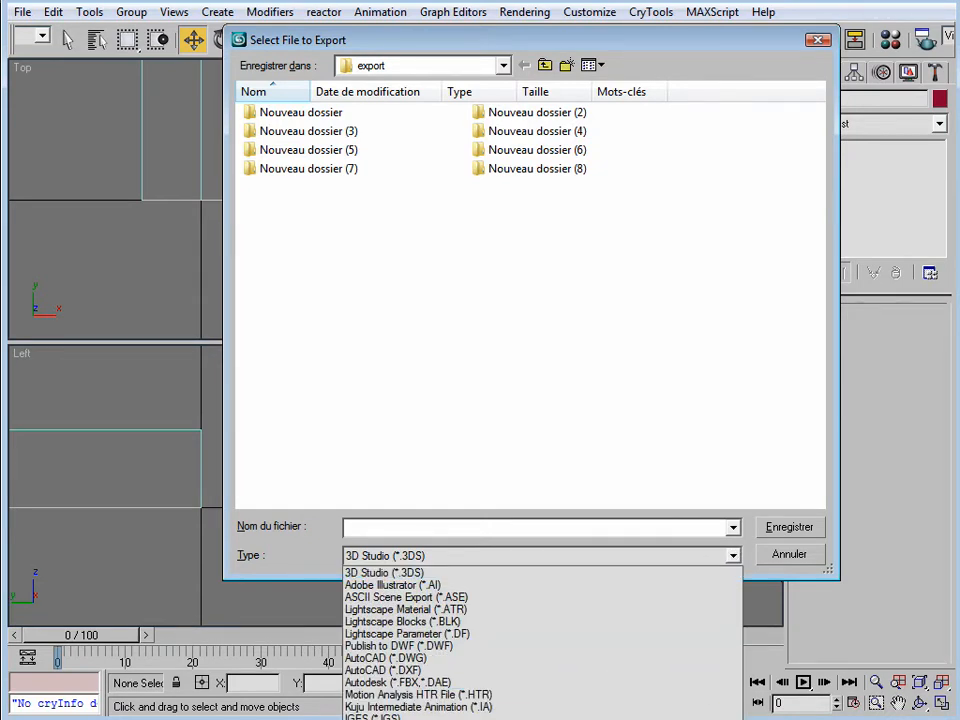
left_click(440, 719)
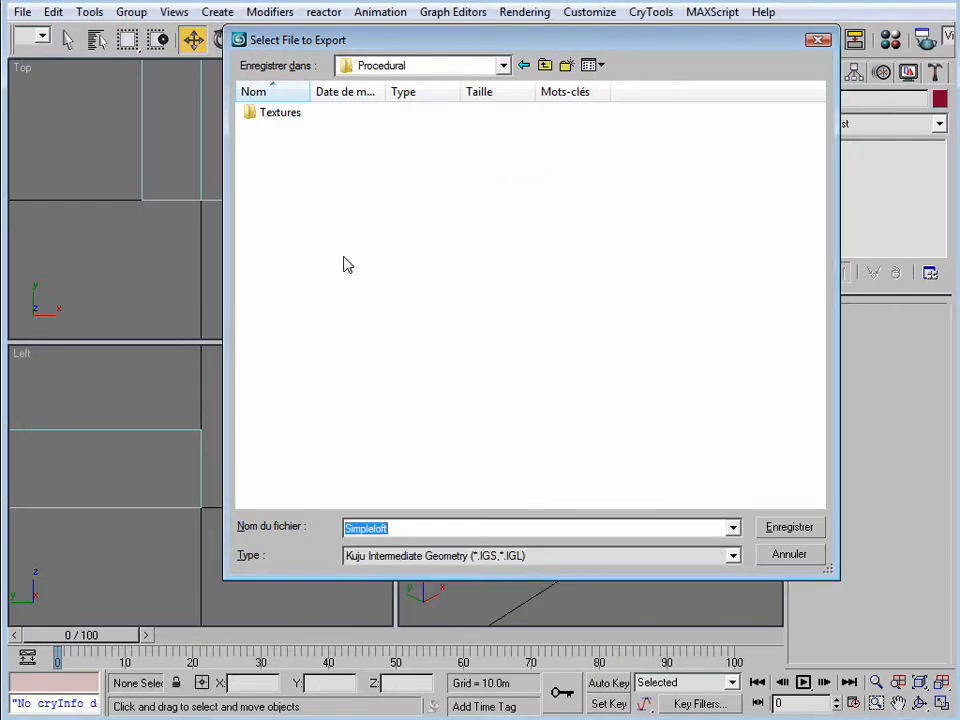
left_click(792, 530)
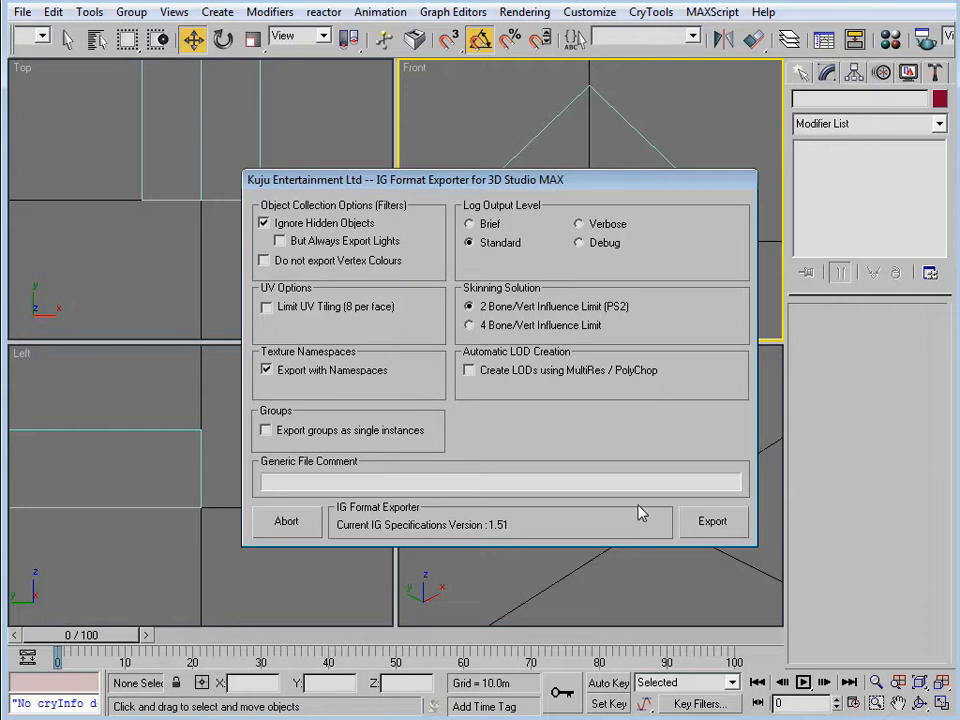
left_click(713, 526)
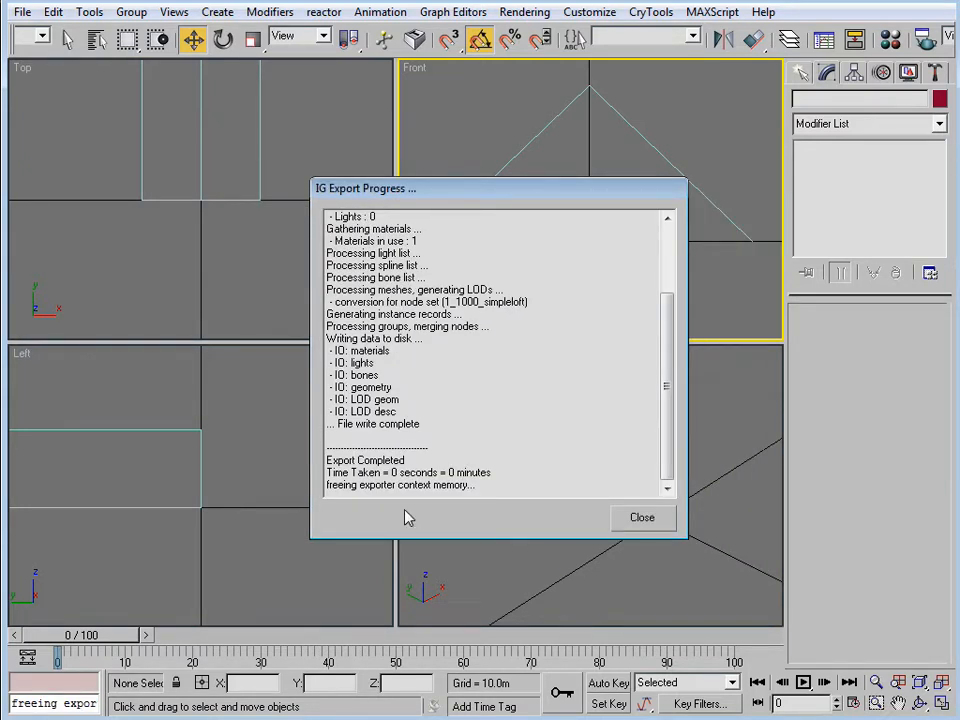
left_click(641, 518)
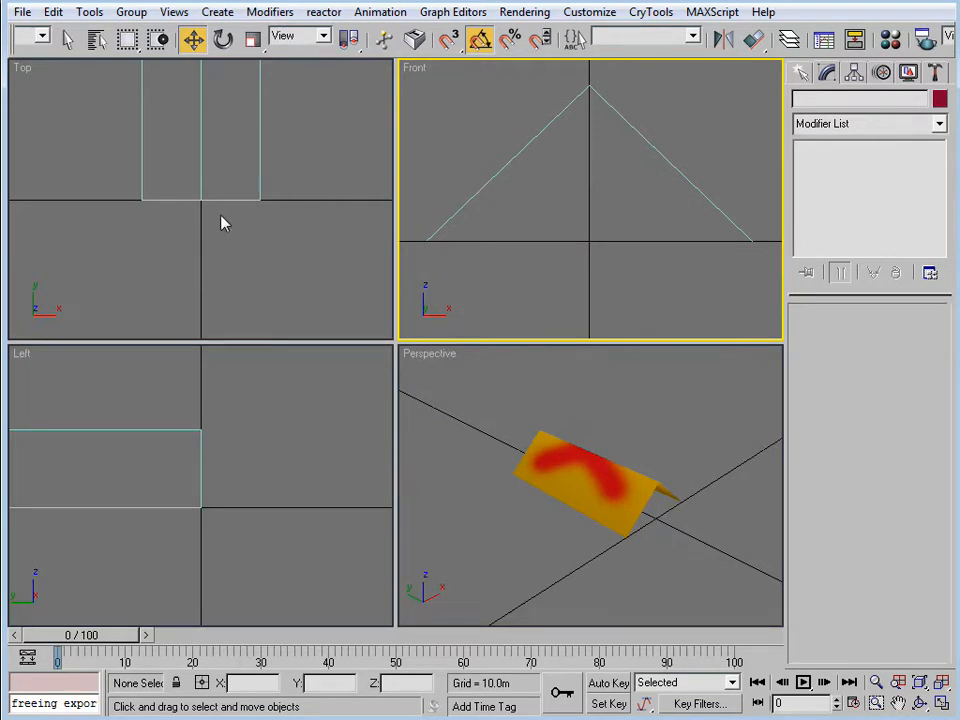
left_click(20, 12)
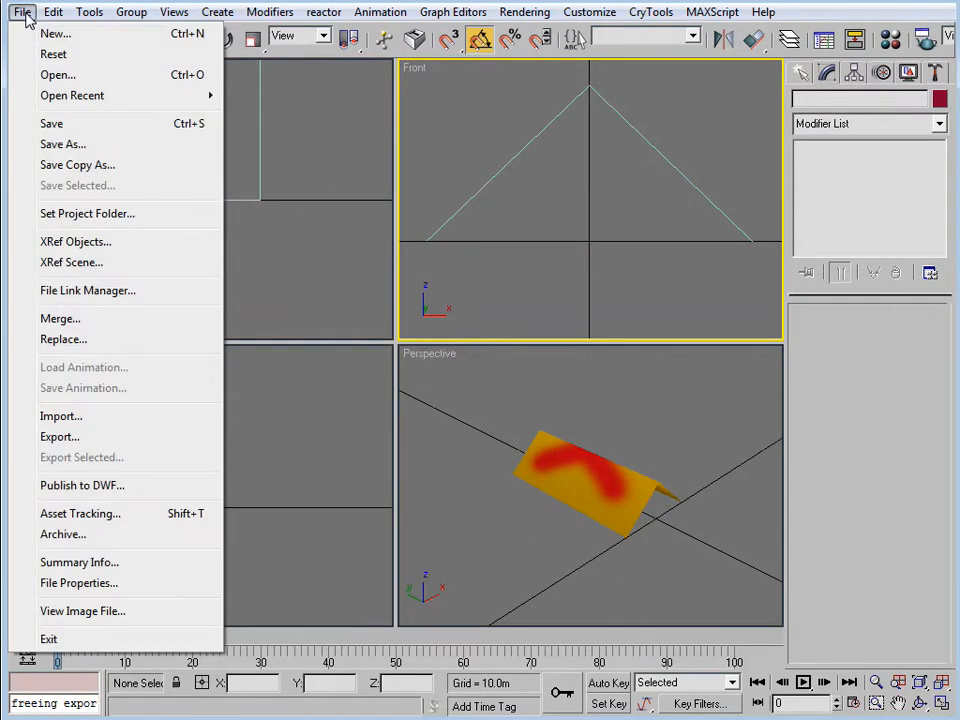
left_click(98, 125)
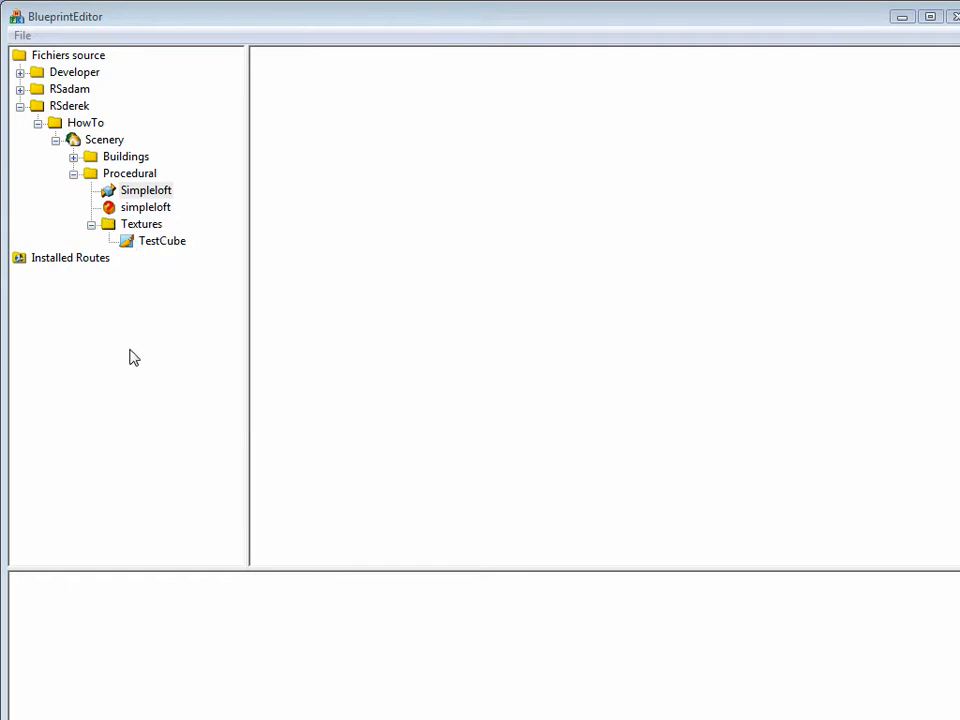
Step: Switch to BlueprintEditor and create a Loft section blueprint in the Procedural folder
right_click(96, 178)
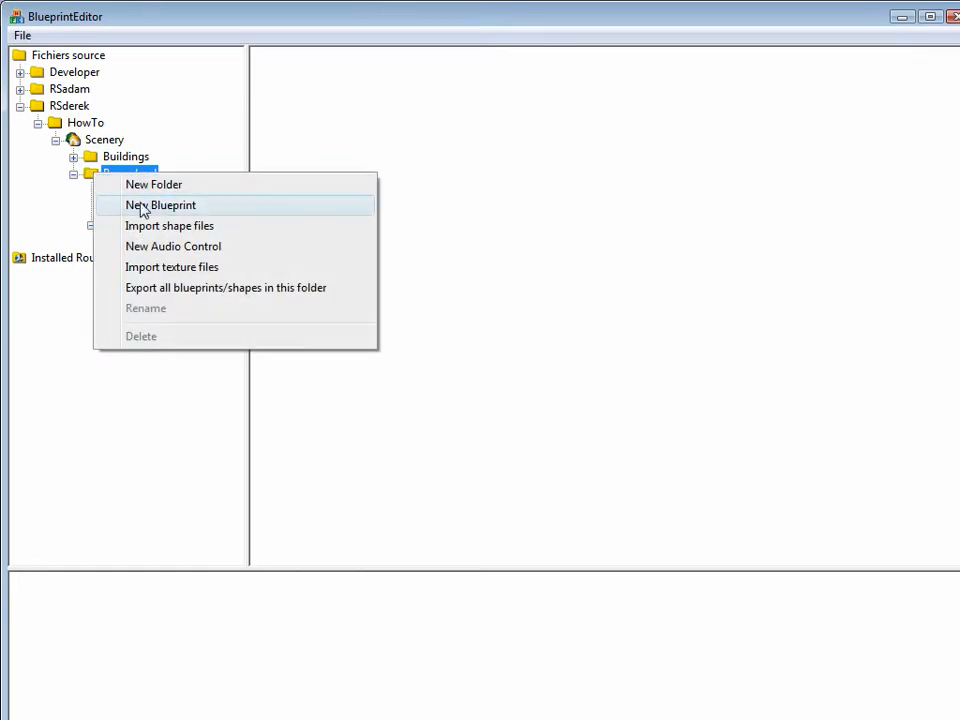
left_click(186, 209)
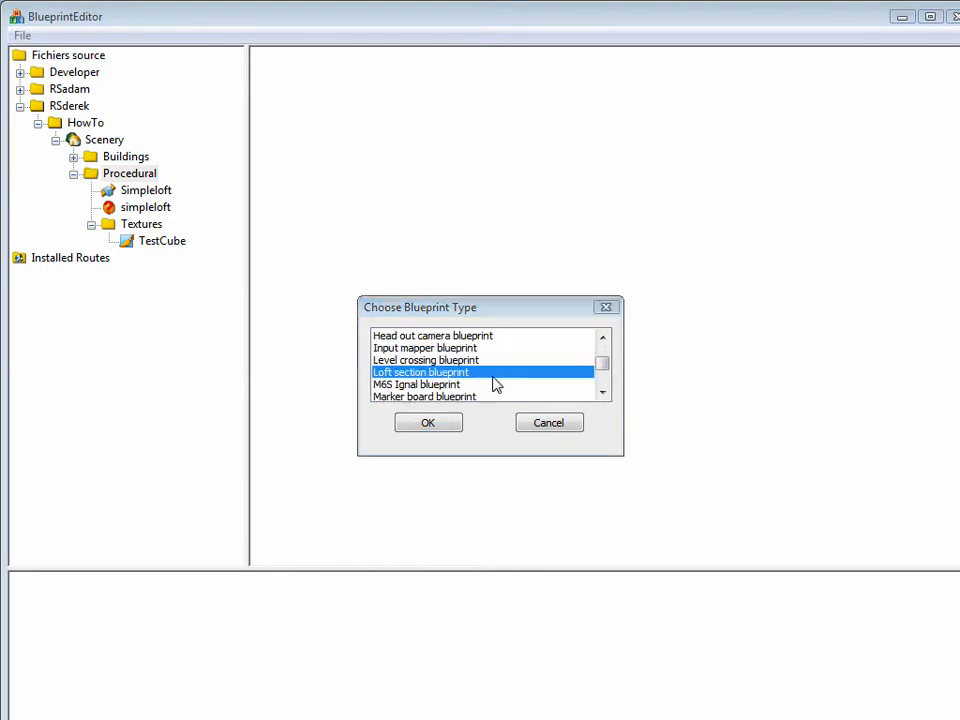
left_click(431, 429)
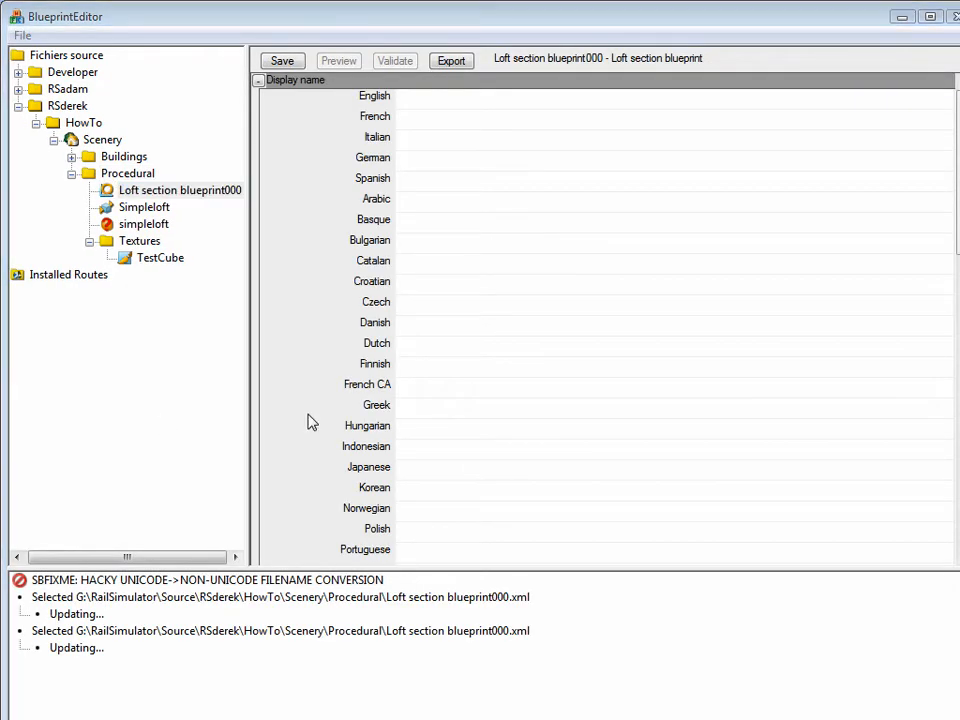
Step: Copy the Simpleloft shape's filename into the new blueprint's Cross section ID as Scenery\Procedural\Simpleloft.IGS
left_click(106, 210)
right_click(106, 212)
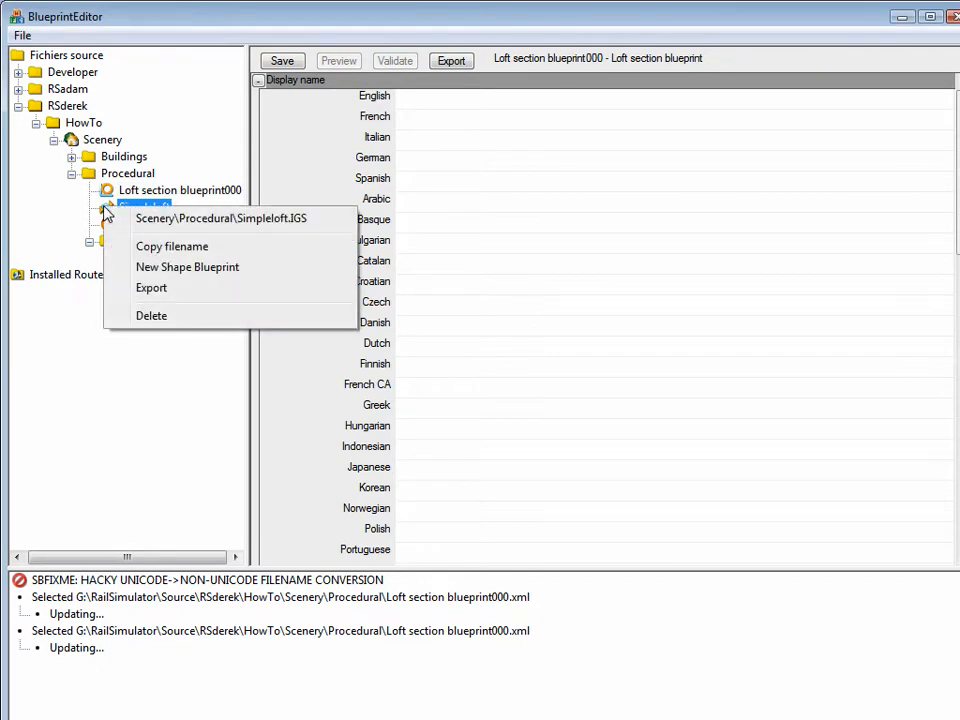
left_click(222, 250)
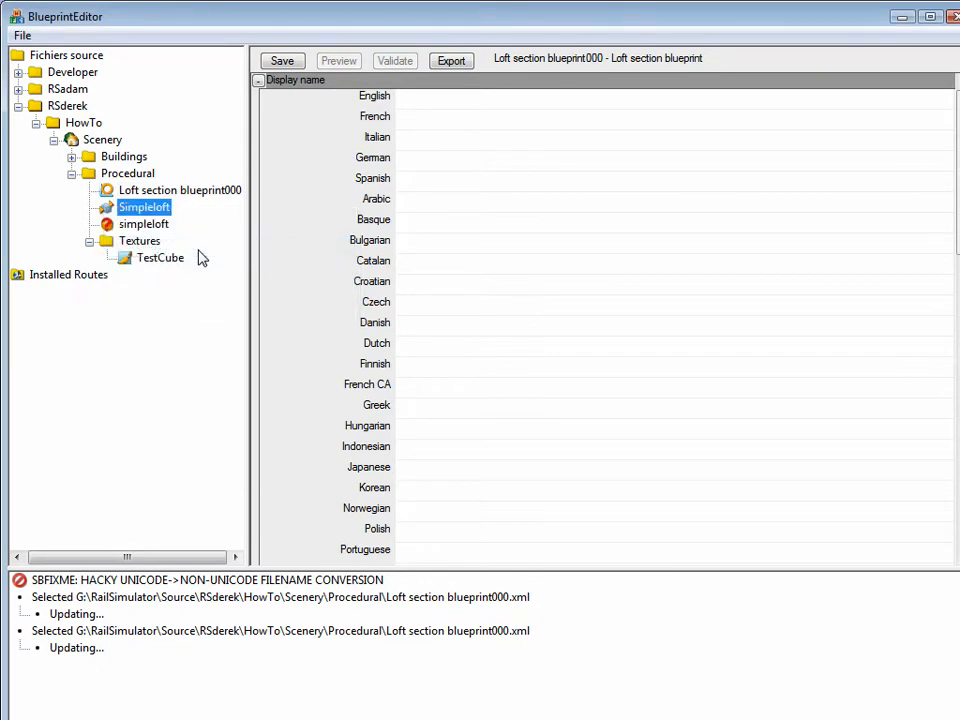
left_click(107, 194)
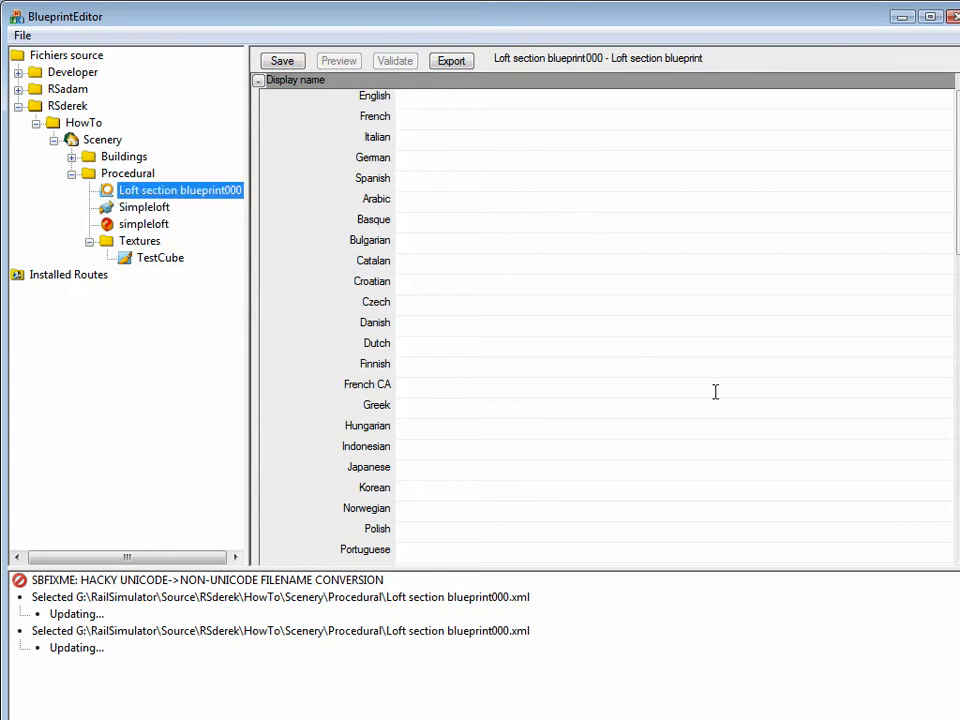
left_click(956, 317)
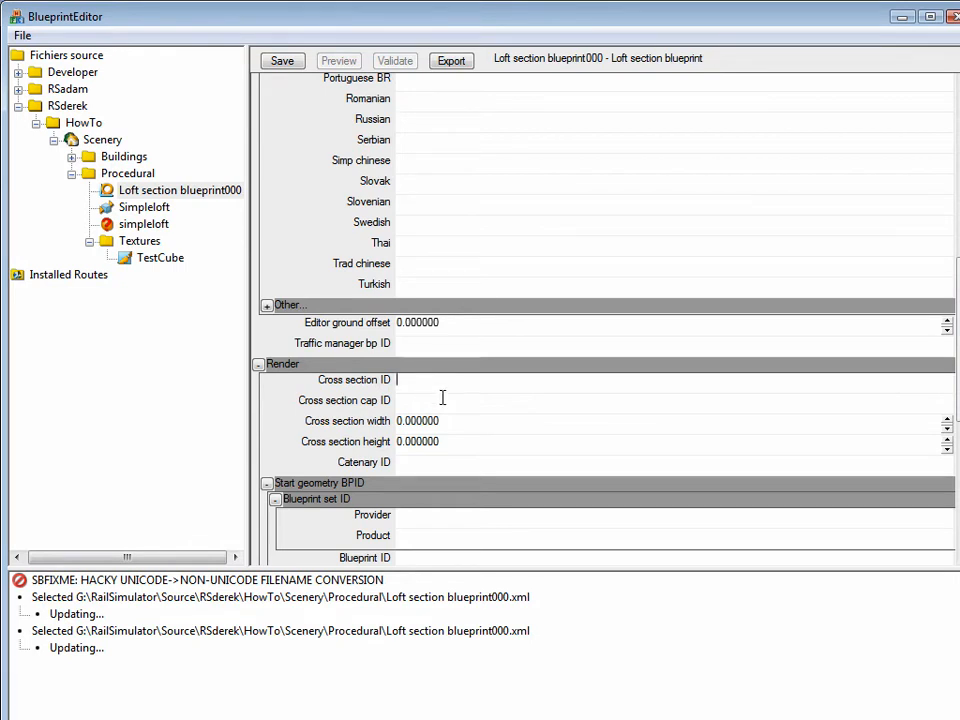
key("ctrl+v")
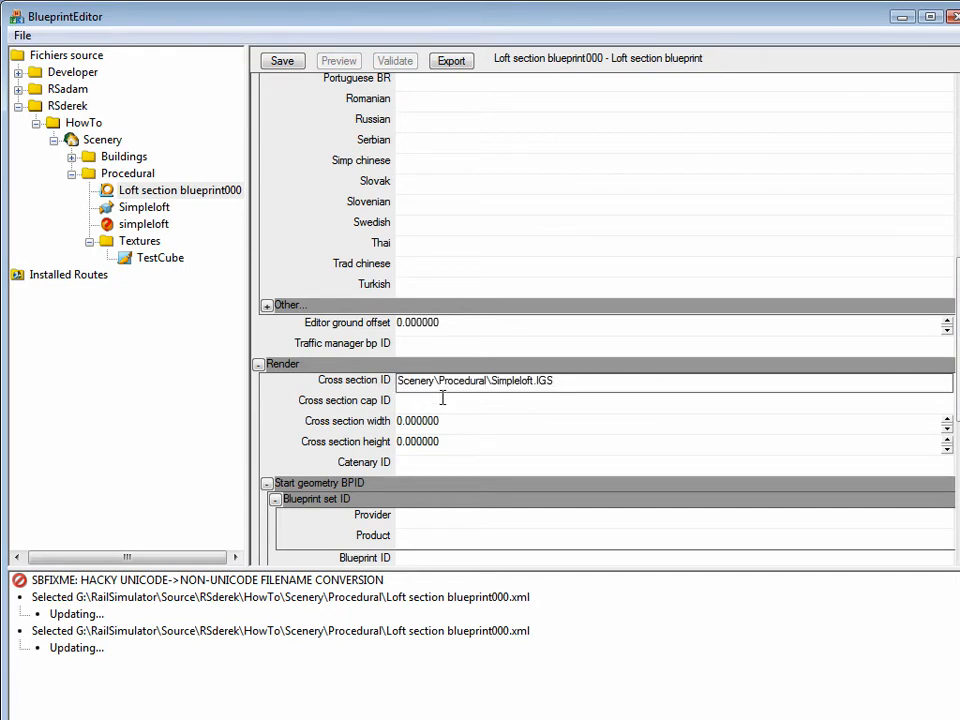
key("Return")
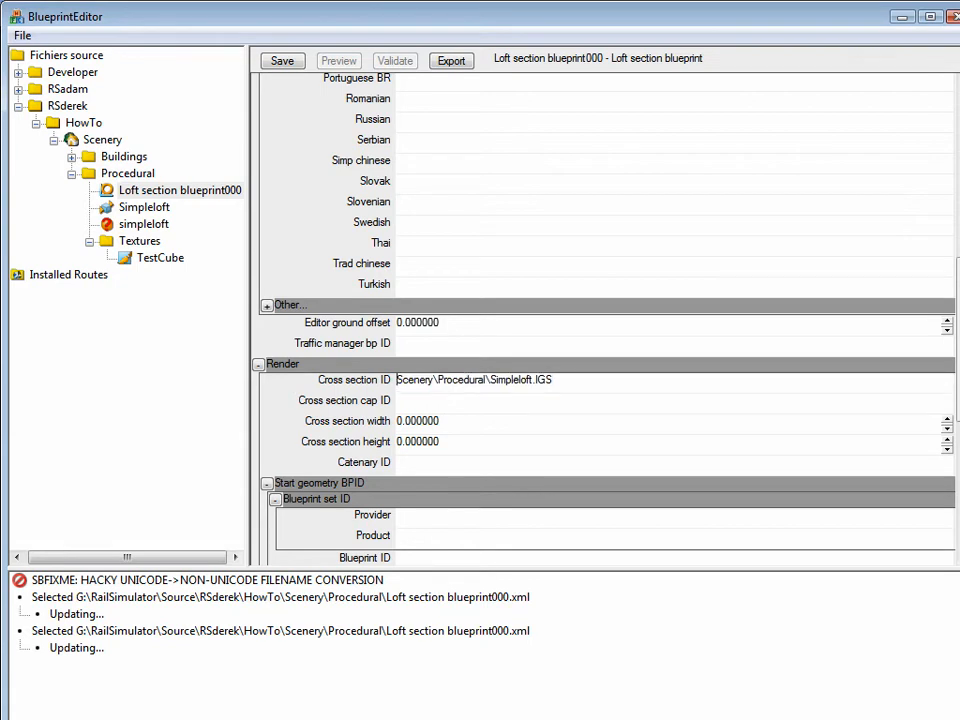
Step: Rename the loft section blueprint as simpleloft and enter simpleloft as its English and French display names
left_click(113, 194)
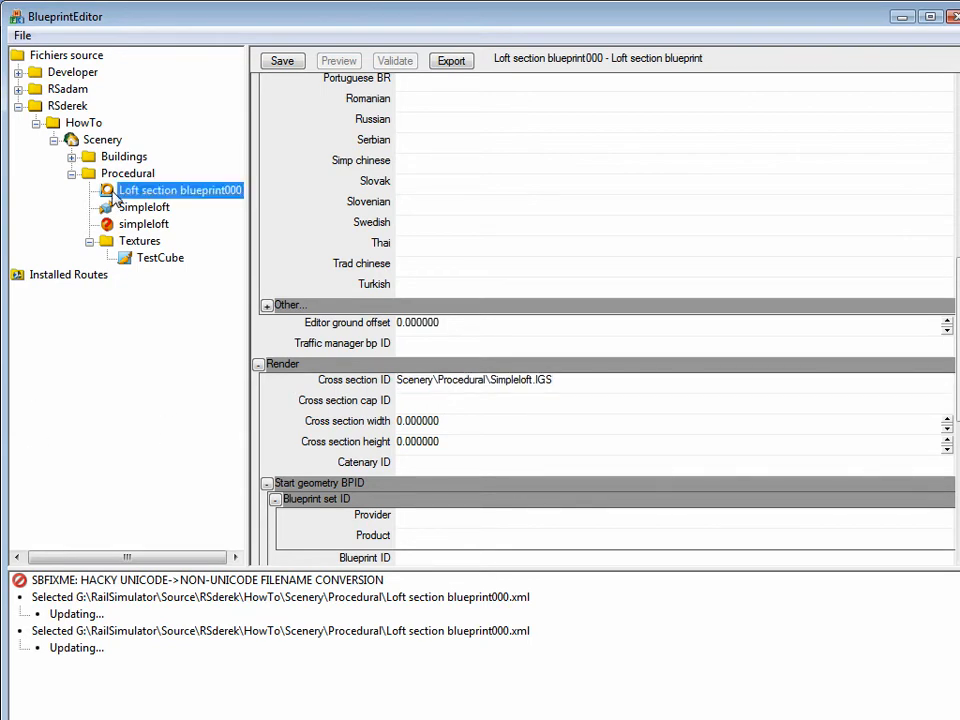
right_click(113, 196)
left_click(190, 254)
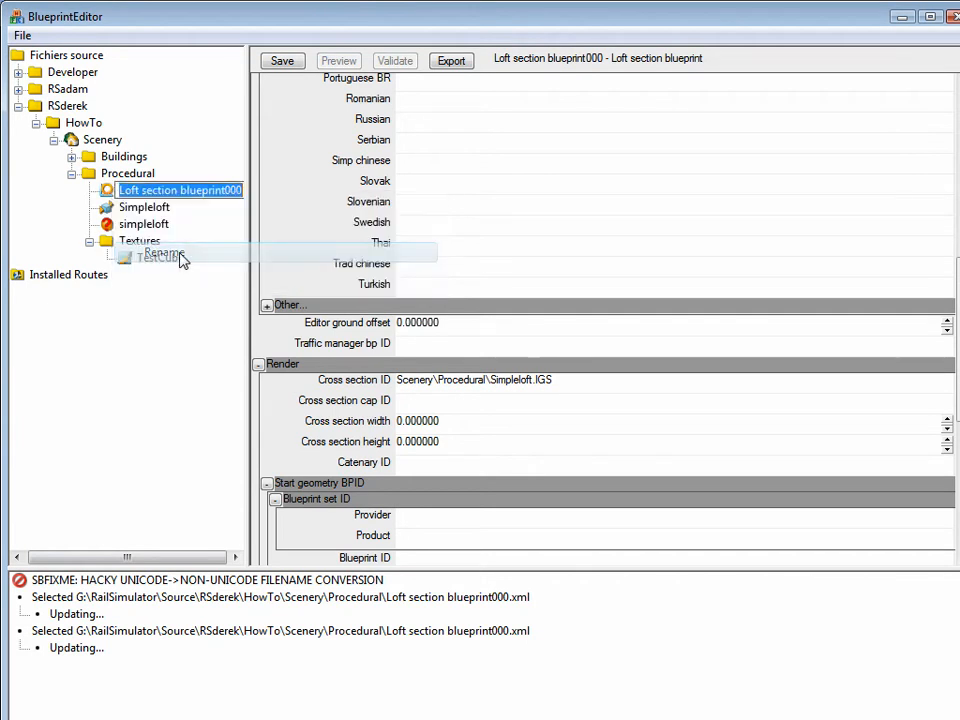
type("simpleloft")
key("Return")
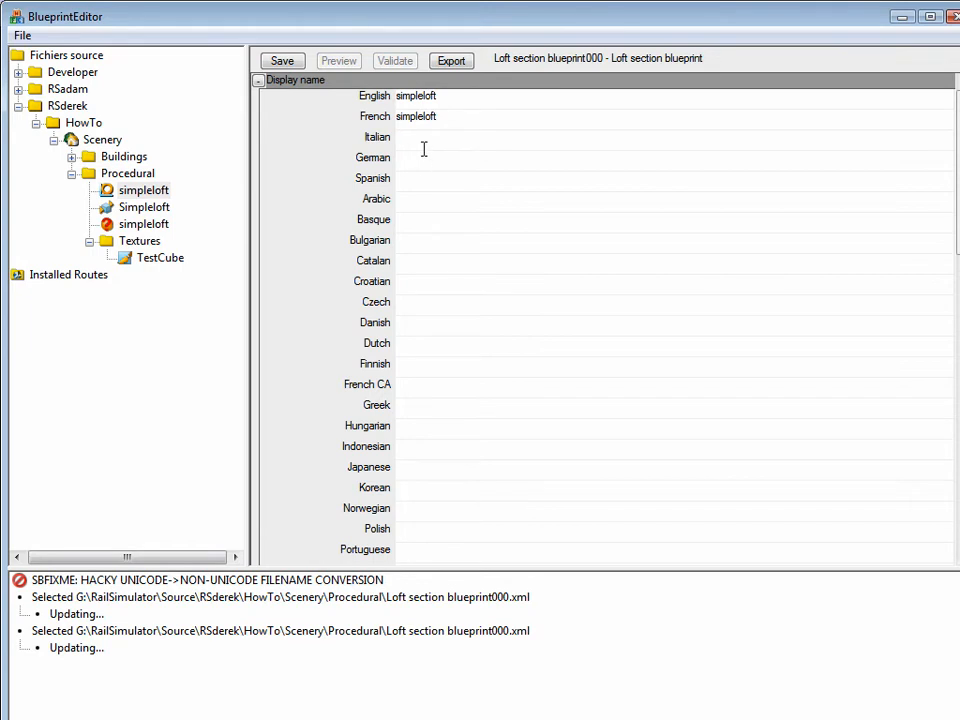
Step: Set the Start geometry blueprint set's provider to RSderek and its product to Howto
left_click_drag(958, 138, 958, 361)
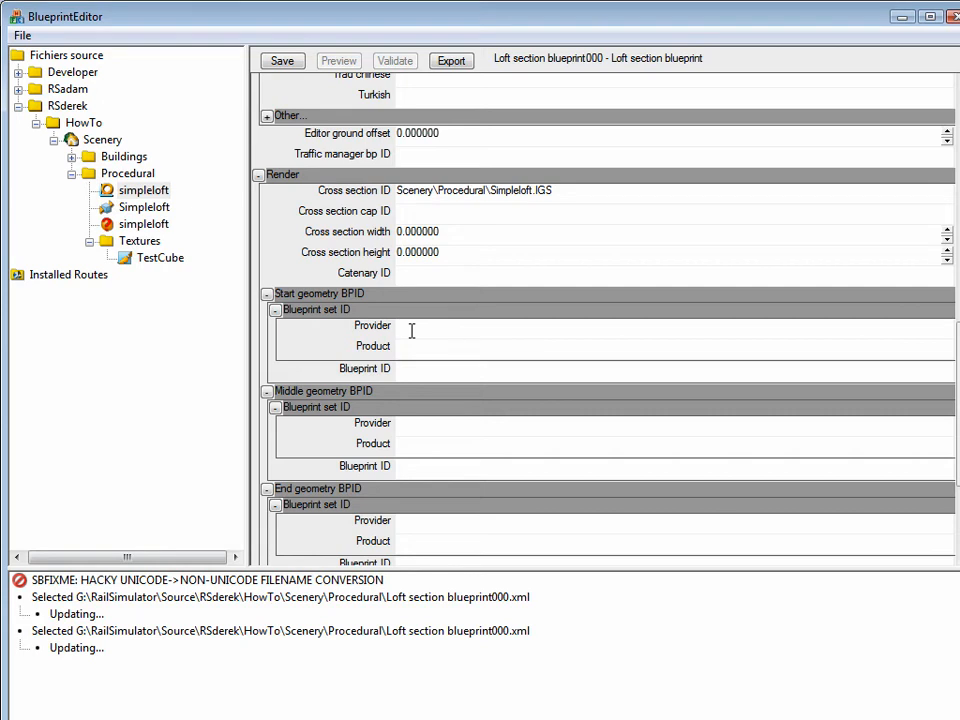
scroll(411, 331, "down", 3)
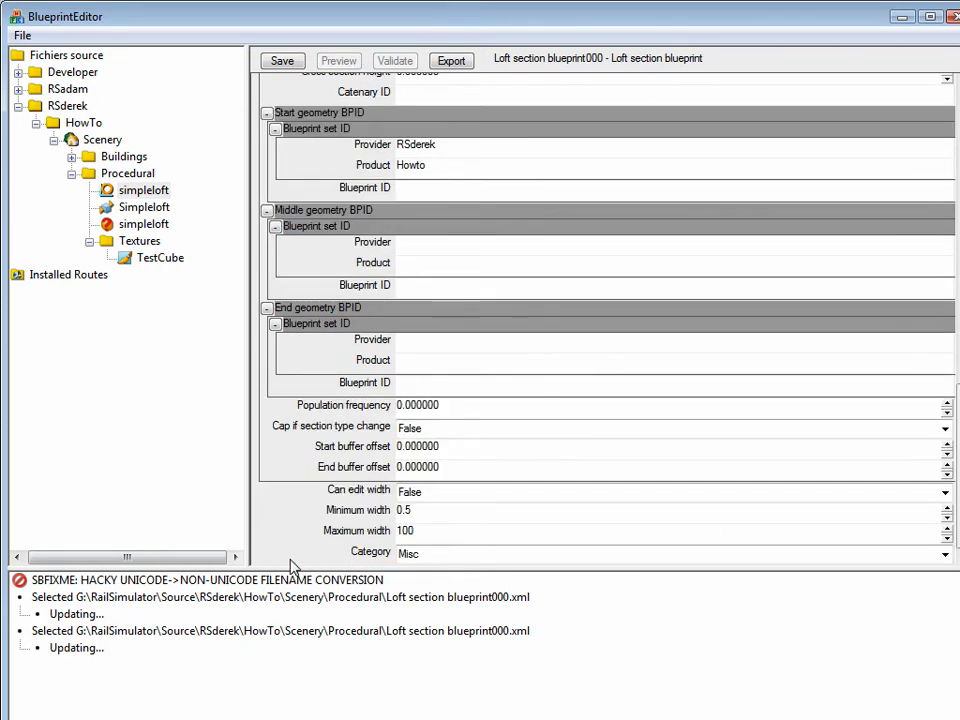
Step: Set the loft section blueprint's category to Scenery, and save and export the blueprint
left_click(944, 558)
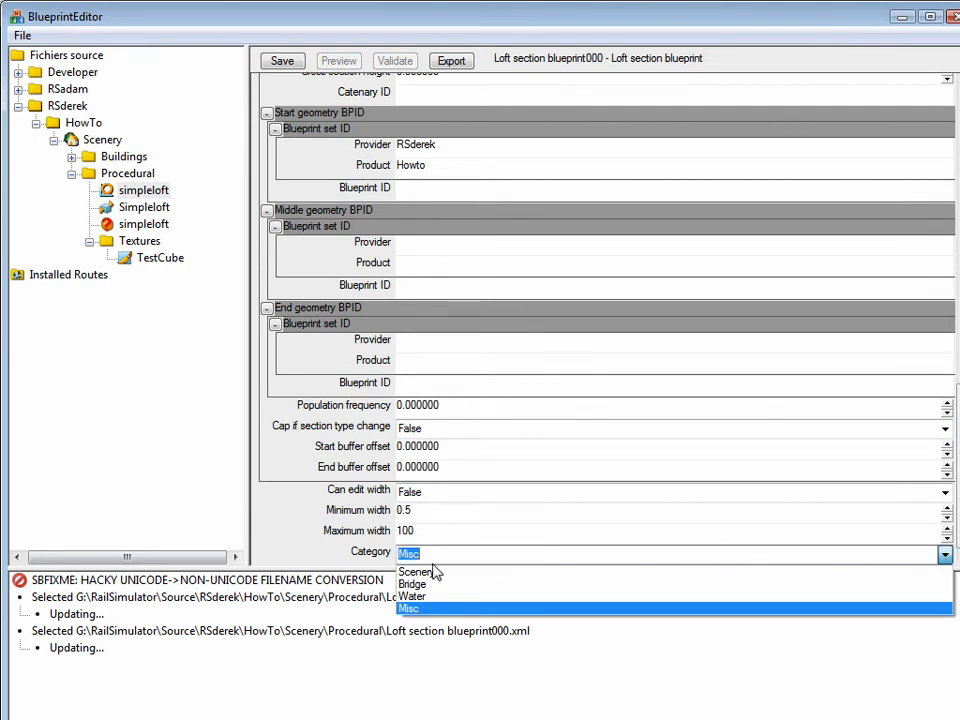
left_click(435, 572)
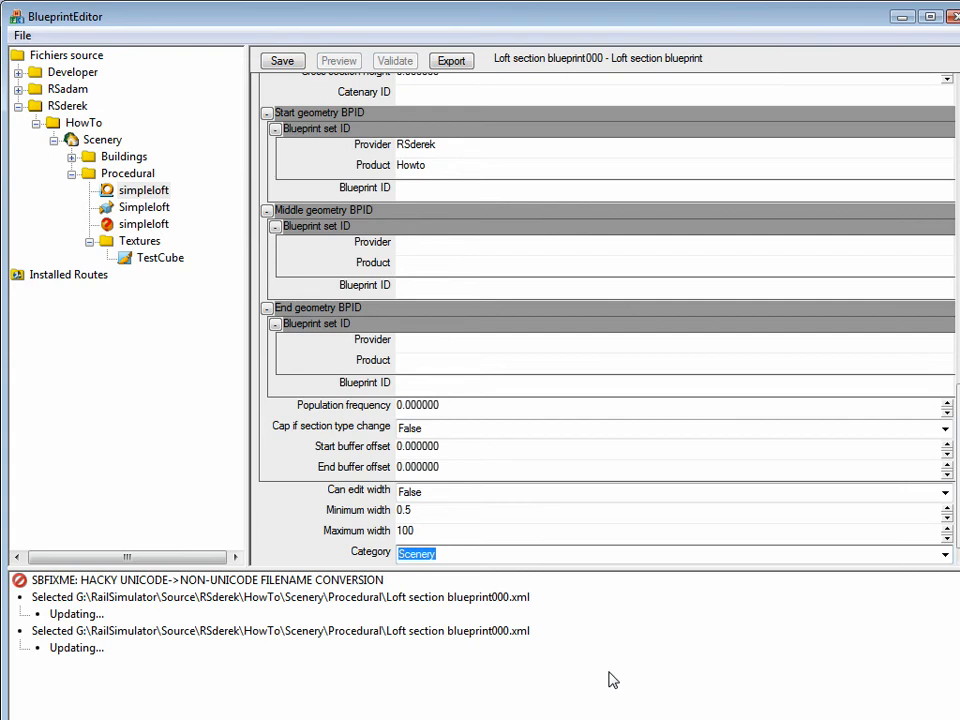
left_click(282, 63)
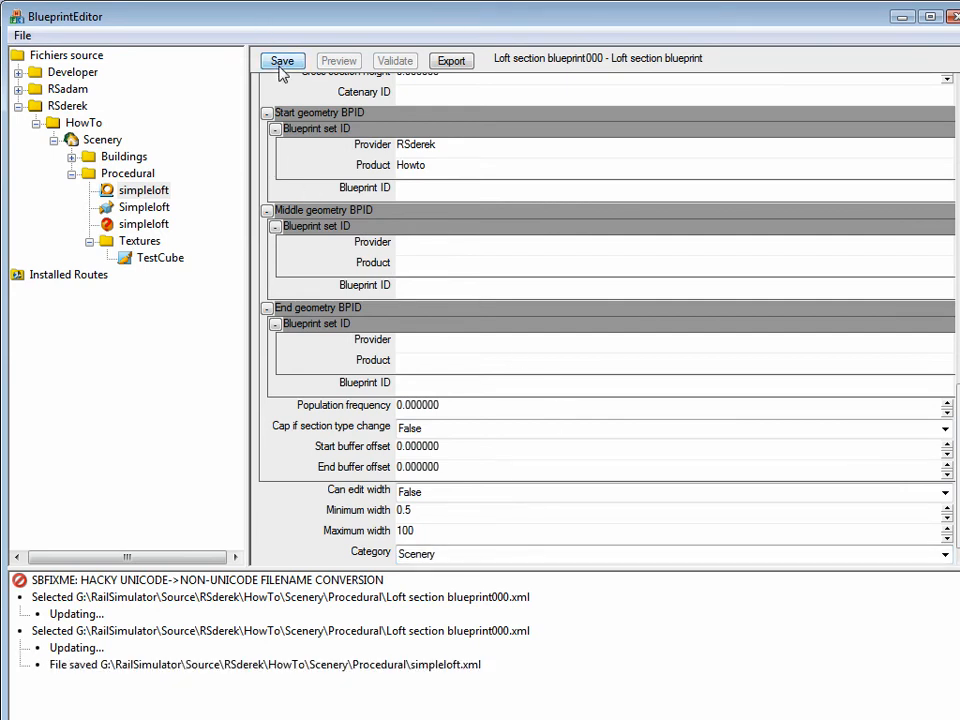
left_click(453, 63)
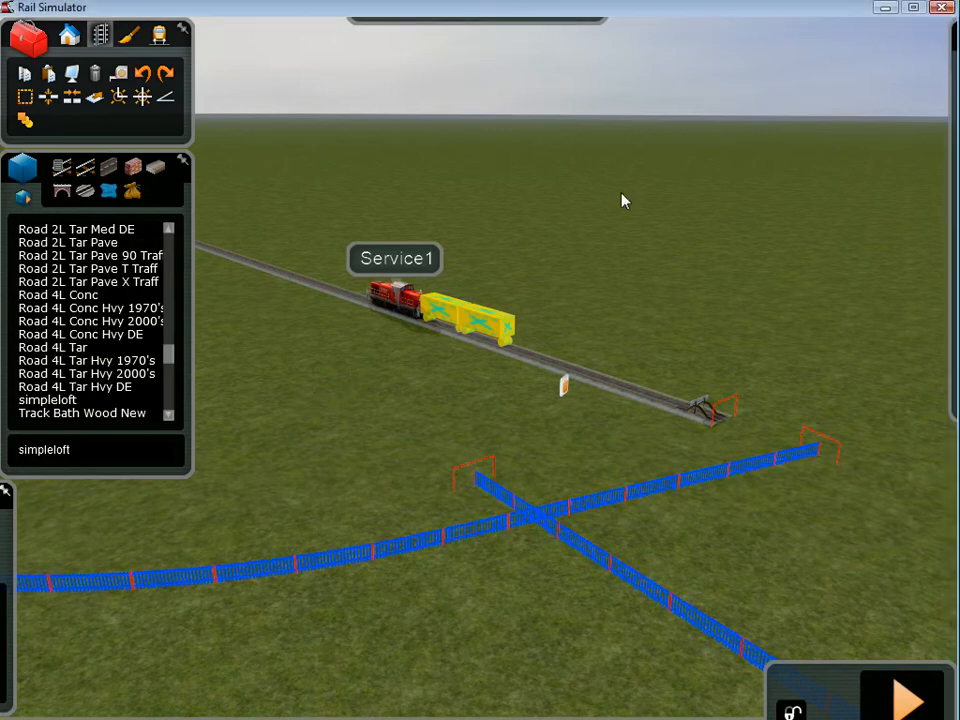
Step: Switch to Rail Simulator and enable the HowTo product of provider RSderek in the world editor's asset filter
mouse_move(933, 205)
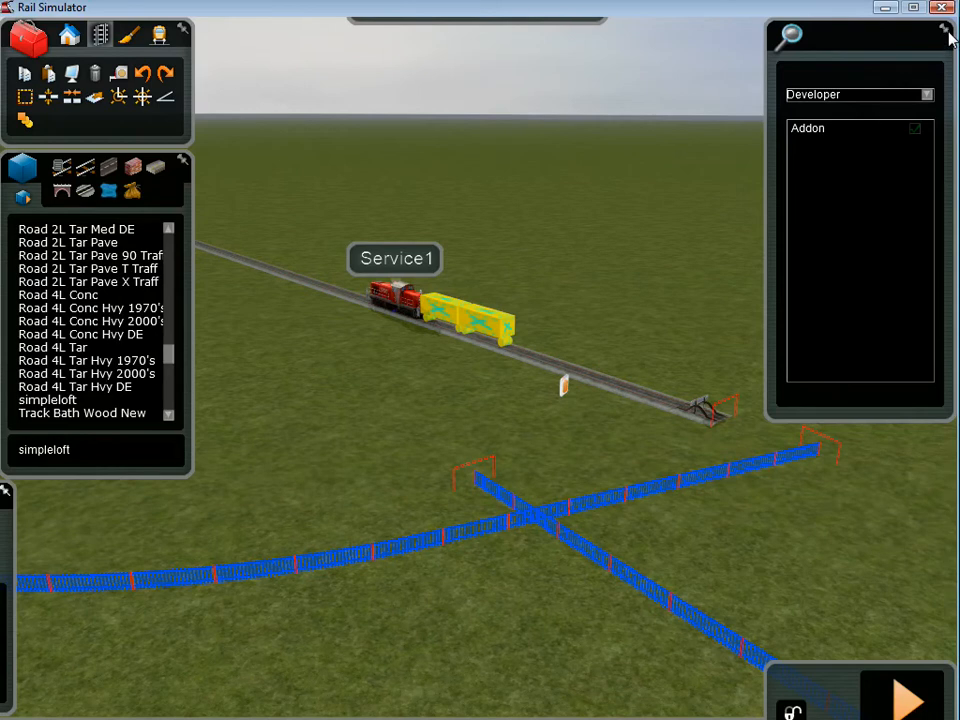
left_click(927, 96)
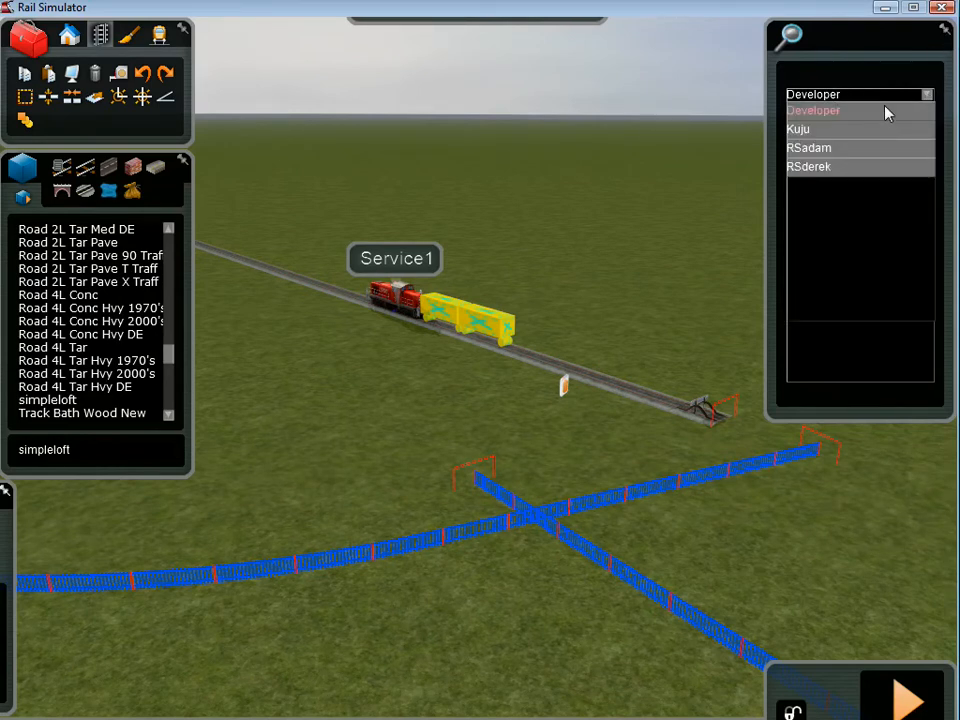
left_click(819, 169)
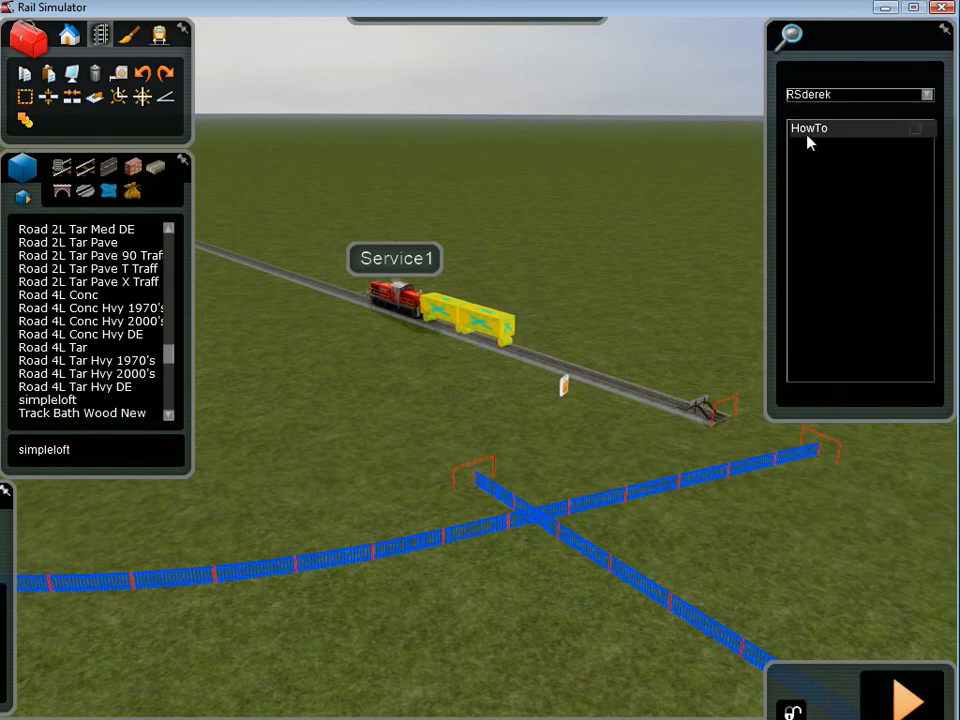
left_click(811, 132)
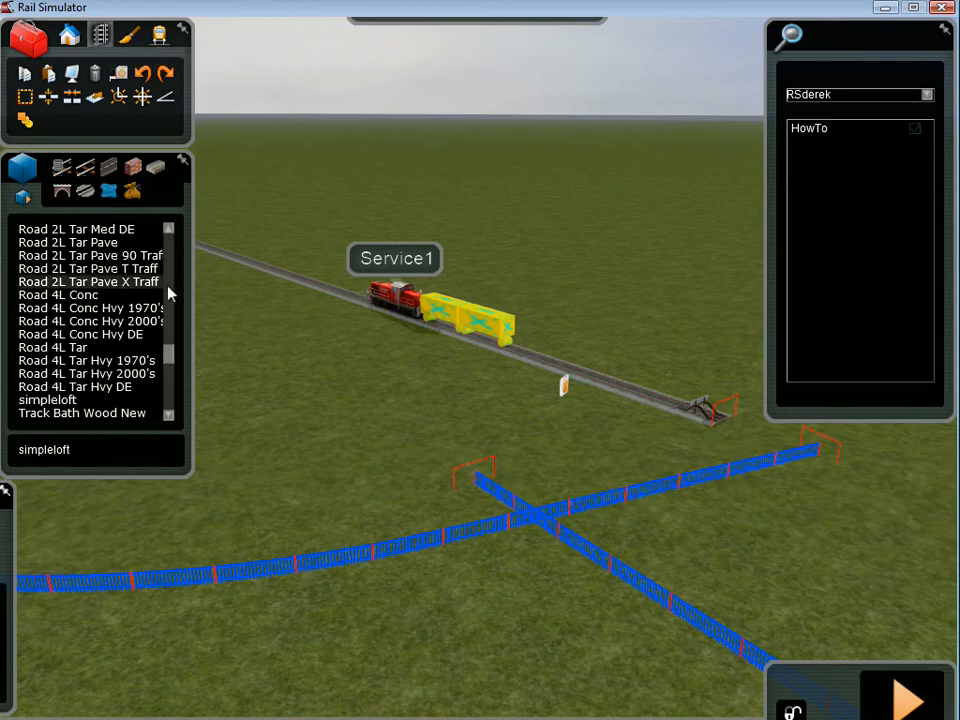
Step: Lay simpleloft across the grass beside the railway track as a winding chain of connected curved sections
scroll(170, 347, "up", 5)
left_click_drag(170, 345, 172, 362)
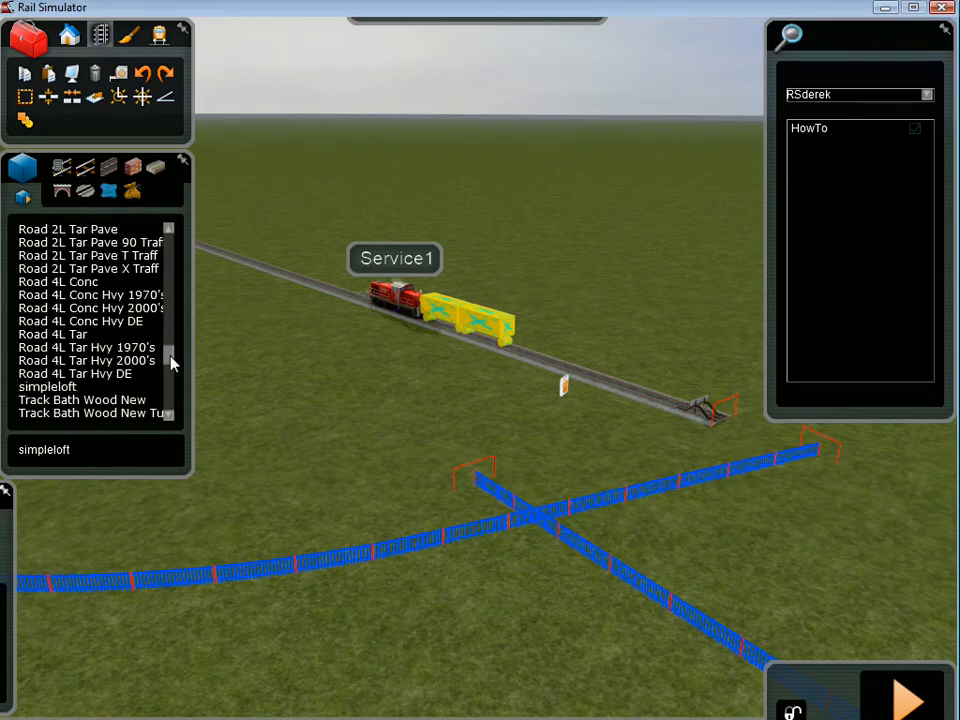
left_click(40, 390)
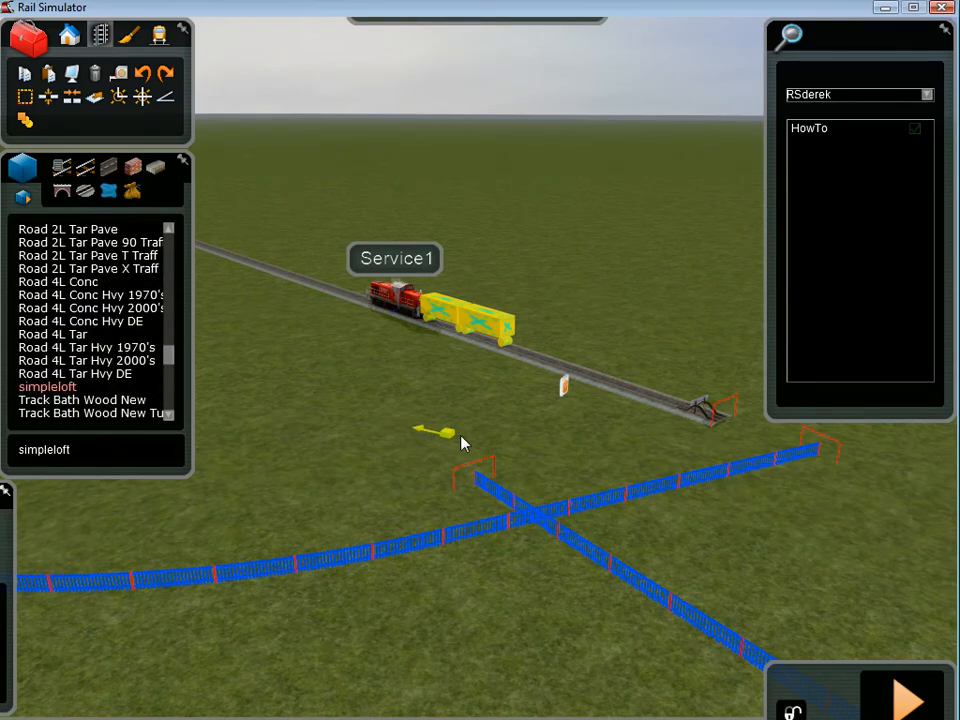
mouse_move(620, 462)
left_mouse_down()
mouse_move(461, 428)
mouse_move(283, 421)
mouse_move(249, 324)
mouse_move(222, 300)
left_mouse_up()
left_click(221, 293)
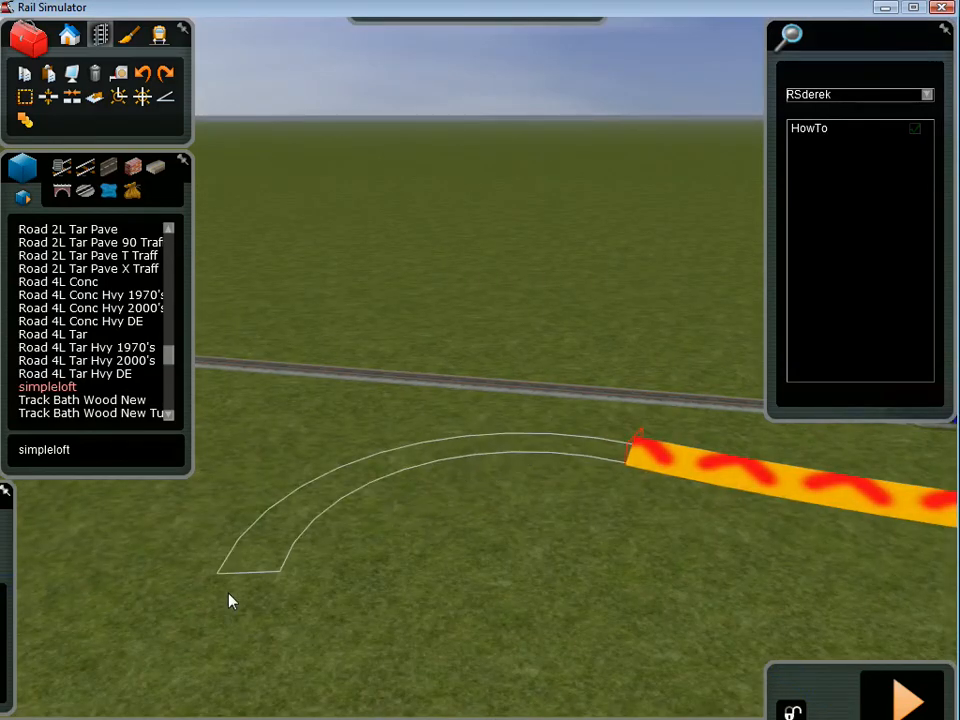
left_click(212, 645)
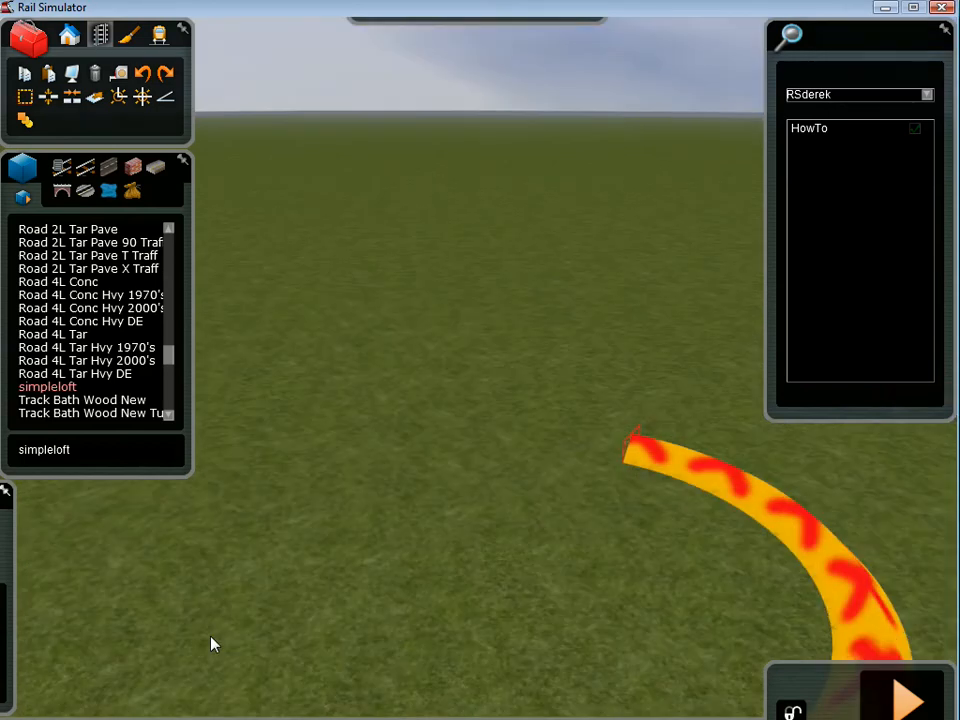
left_click(297, 590)
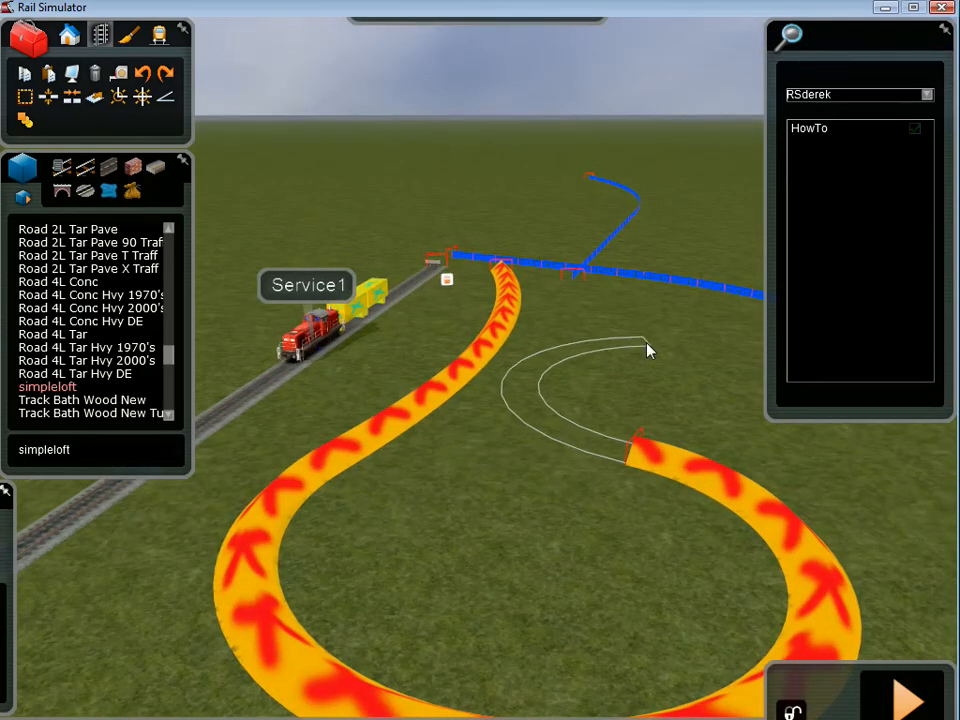
left_click(679, 347)
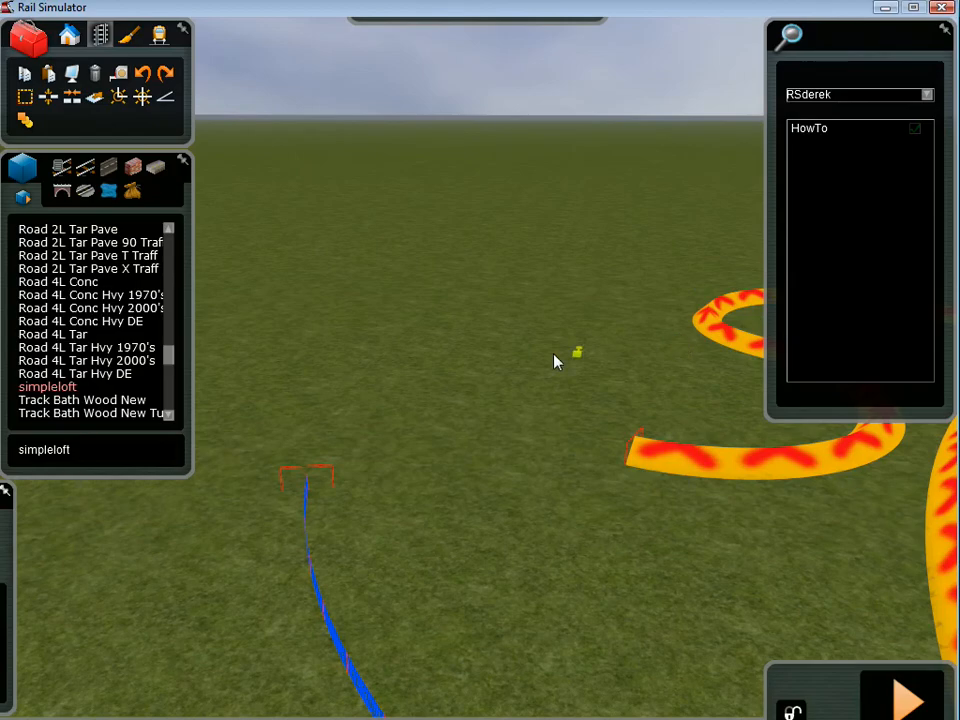